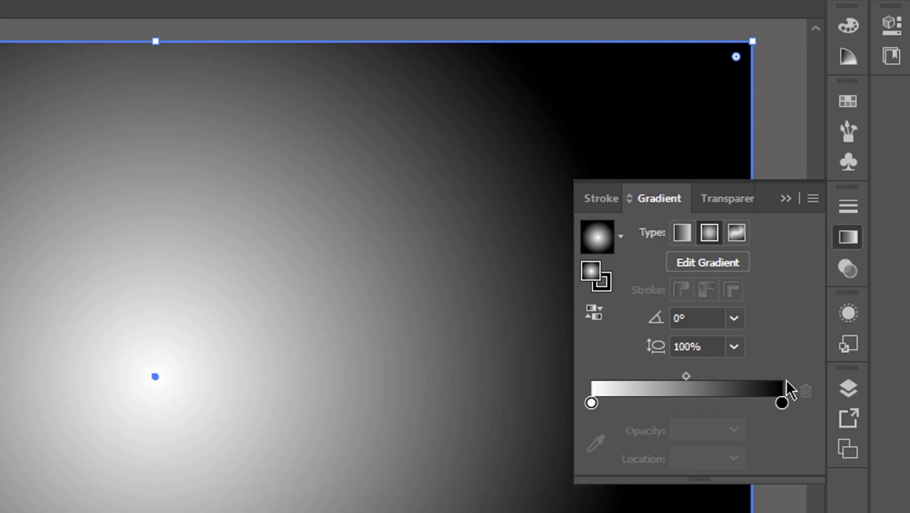
Change the black end stop of the background's radial gradient to a light gray swatch
left_click(784, 405)
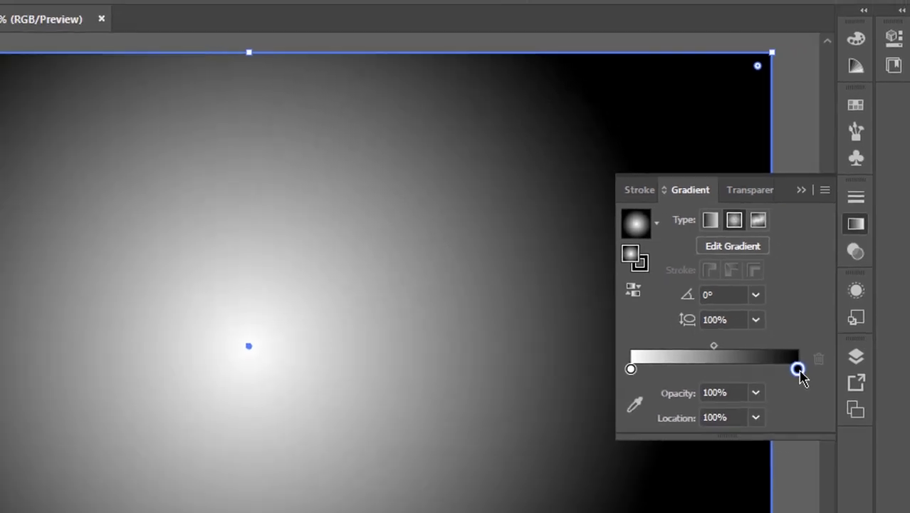
double_click(782, 403)
left_click(762, 369)
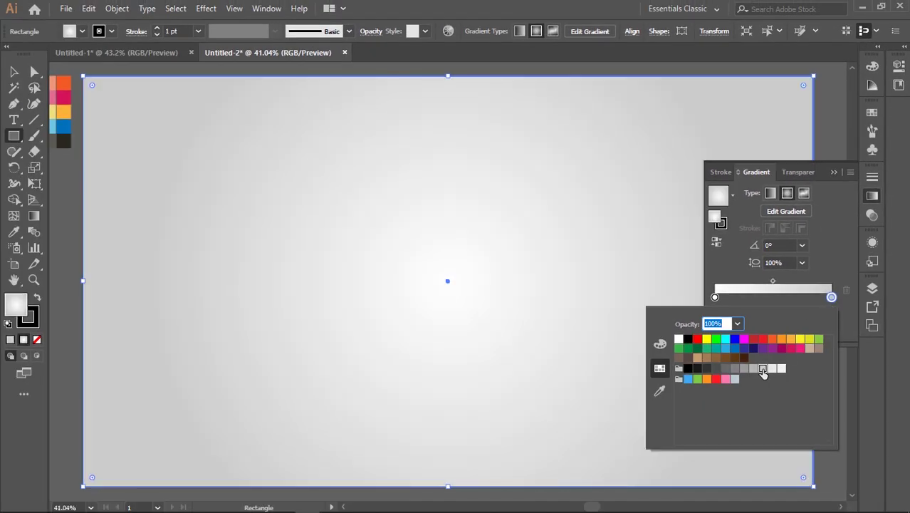
left_click(835, 176)
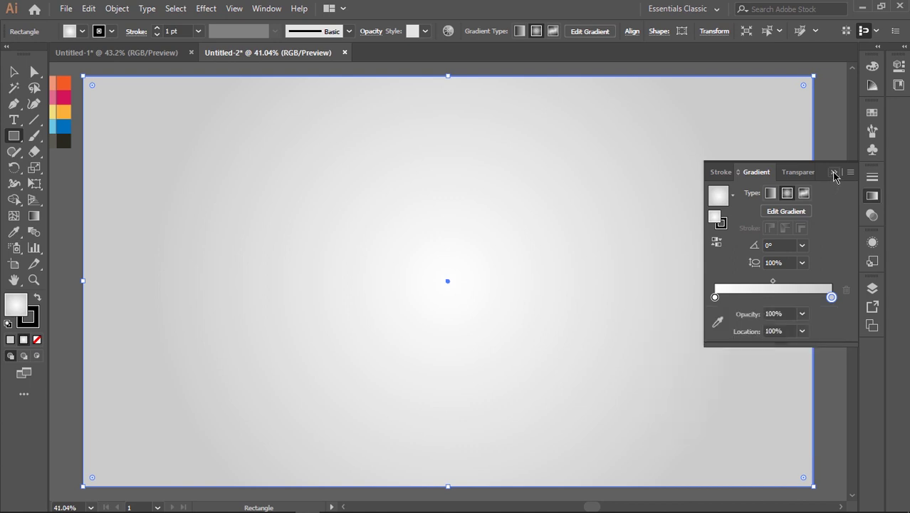
left_click(834, 173)
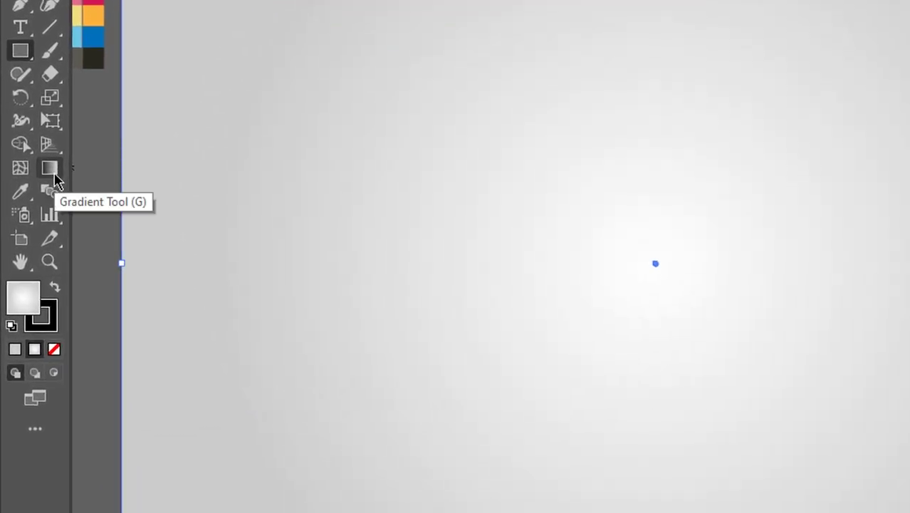
Redraw the radial gradient vertically so its white centre sits at the middle of the background's top edge and fades downward
left_click(54, 175)
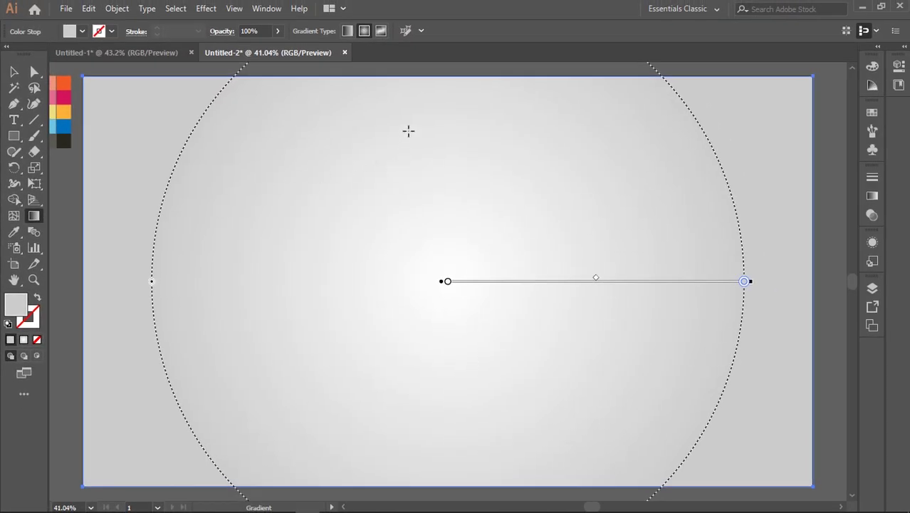
left_click_drag(430, 83, 426, 456)
left_click_drag(429, 254, 456, 258)
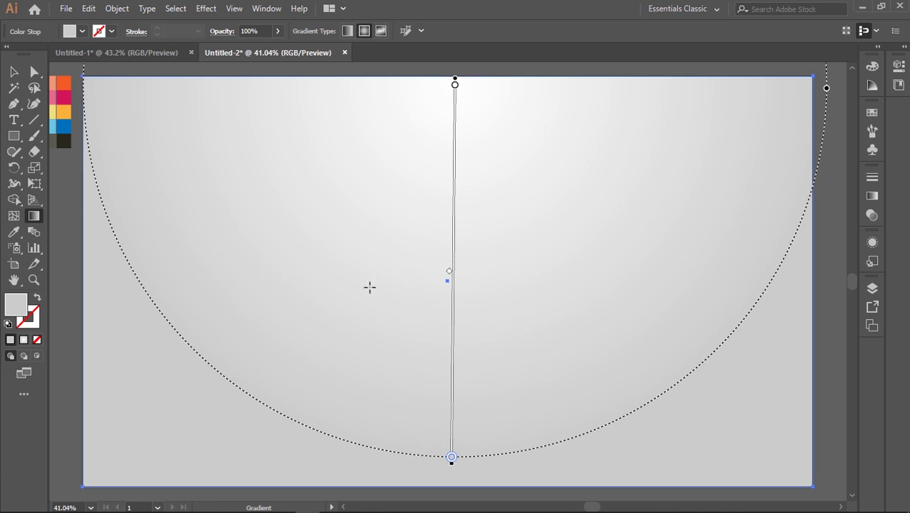
Lock the background rectangle
left_click(21, 76)
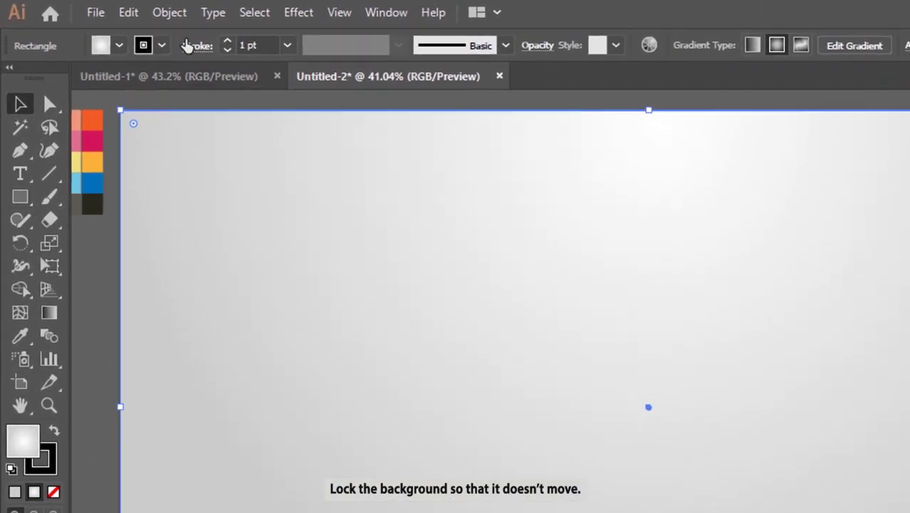
left_click(178, 16)
mouse_move(338, 154)
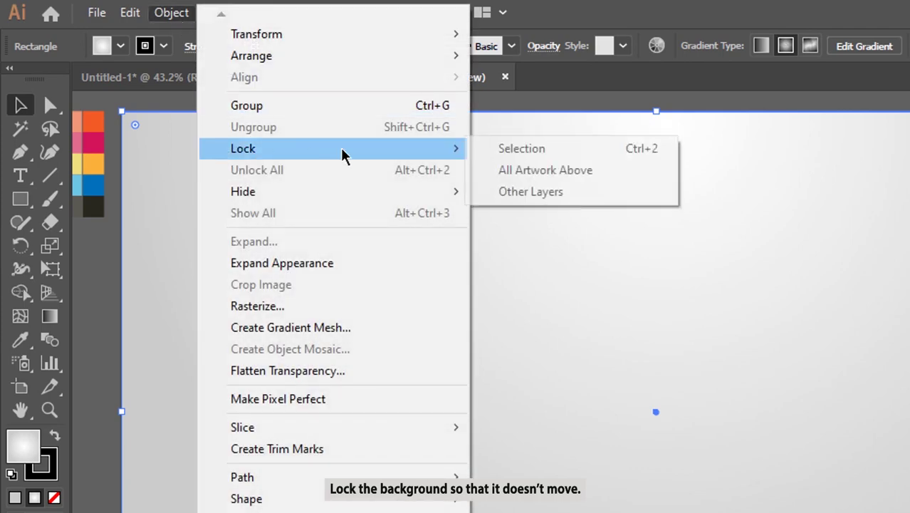
left_click(498, 150)
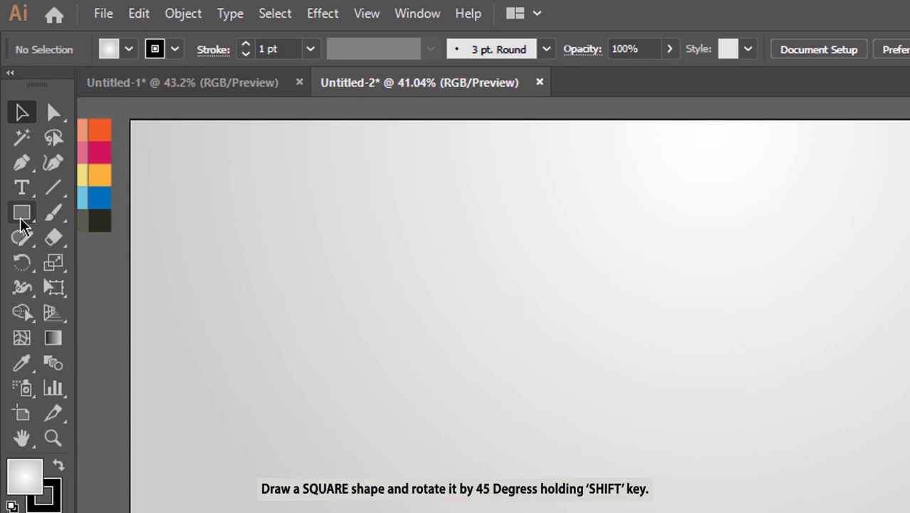
Draw a square on the left half of the artboard and rotate it 45 degrees into a diamond
left_click(14, 143)
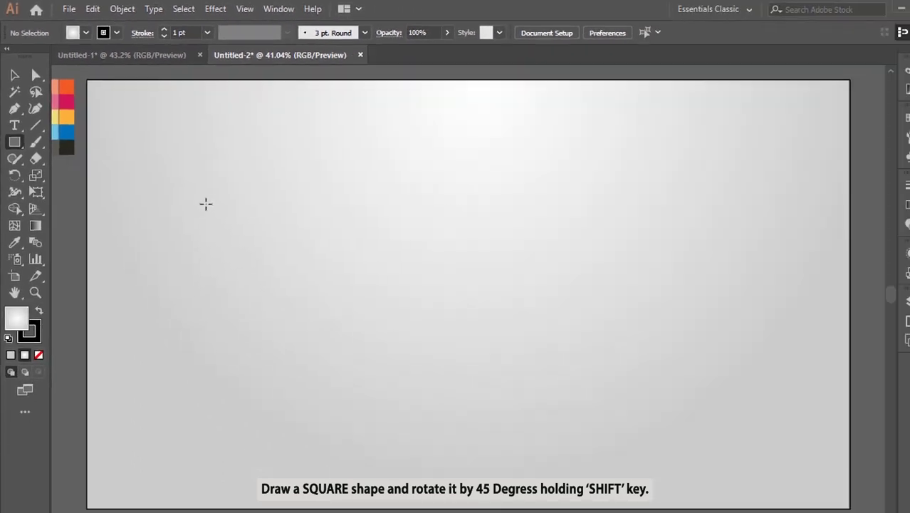
left_click_drag(307, 305, 382, 379)
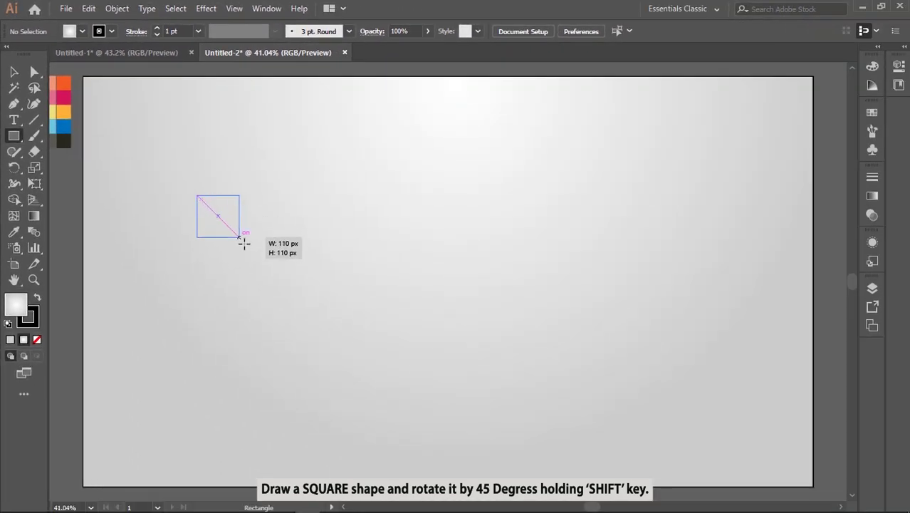
left_click_drag(243, 243, 316, 312)
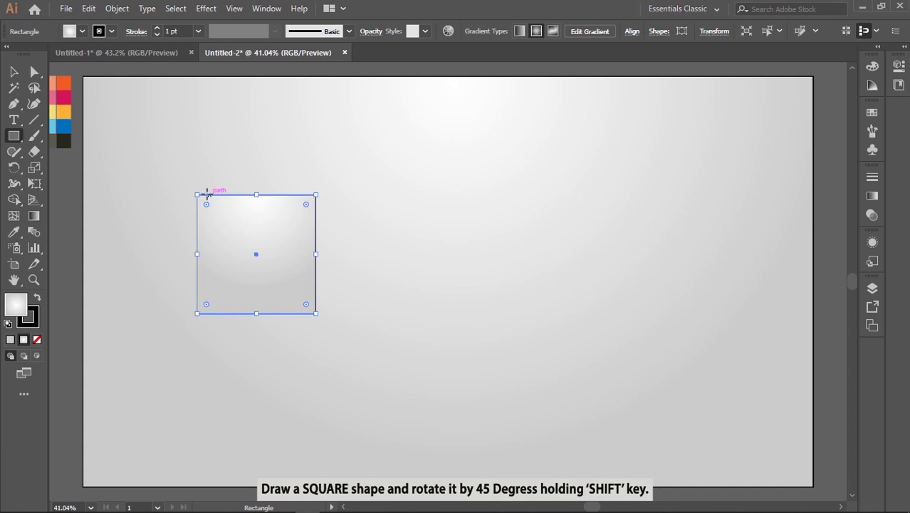
left_click_drag(198, 190, 242, 184)
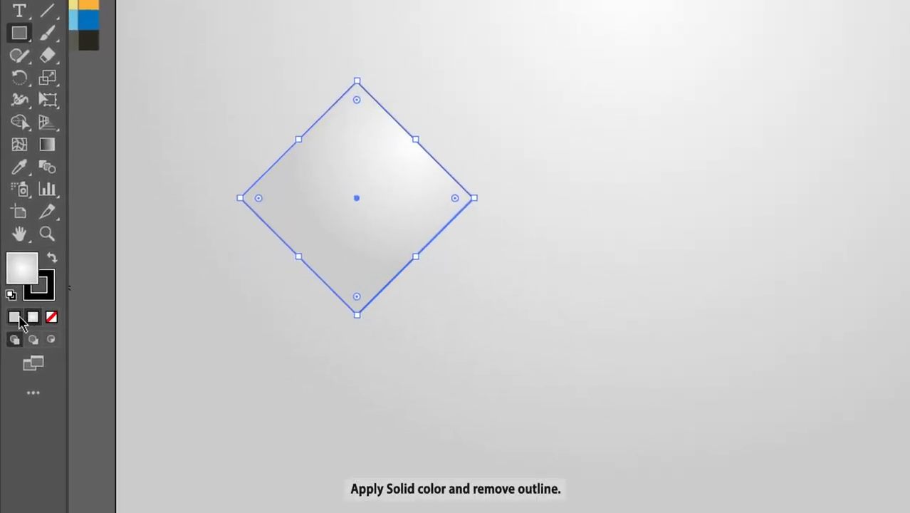
Give the diamond a solid dark gray fill and remove its outline
left_click(15, 317)
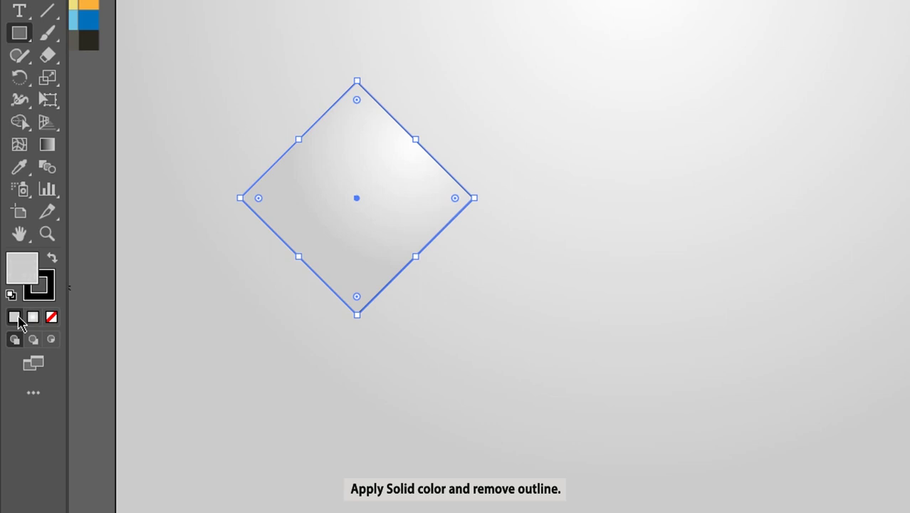
left_click(51, 299)
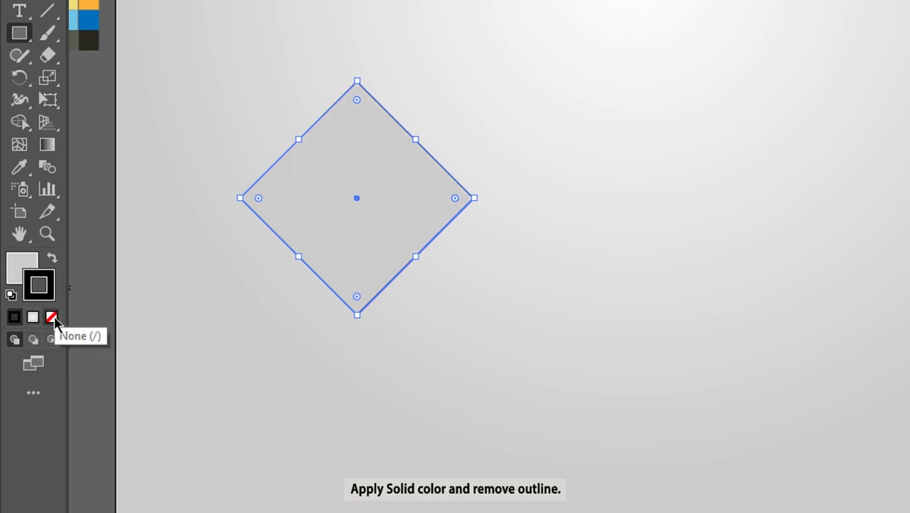
left_click(54, 320)
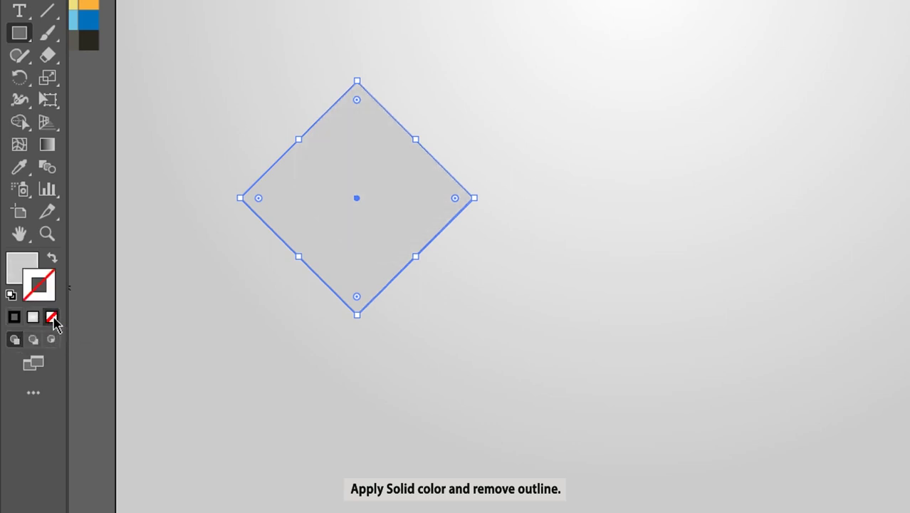
left_click(17, 269)
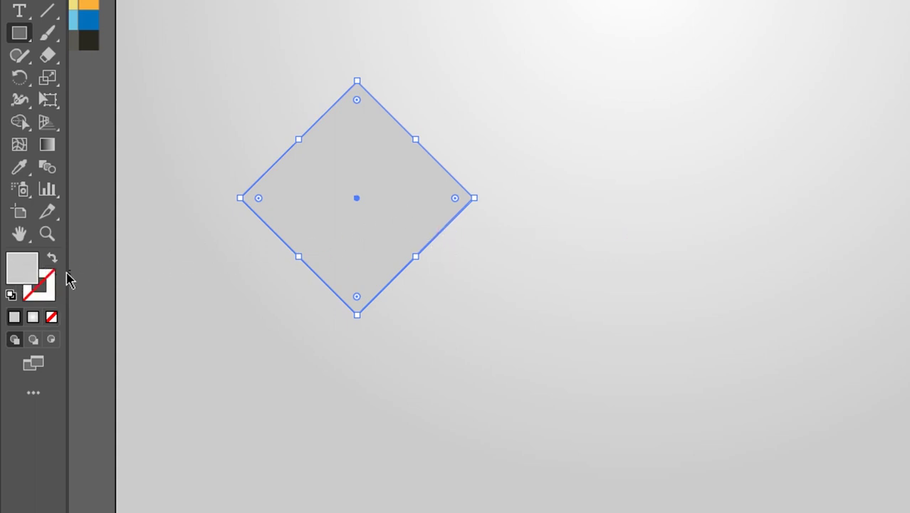
double_click(23, 275)
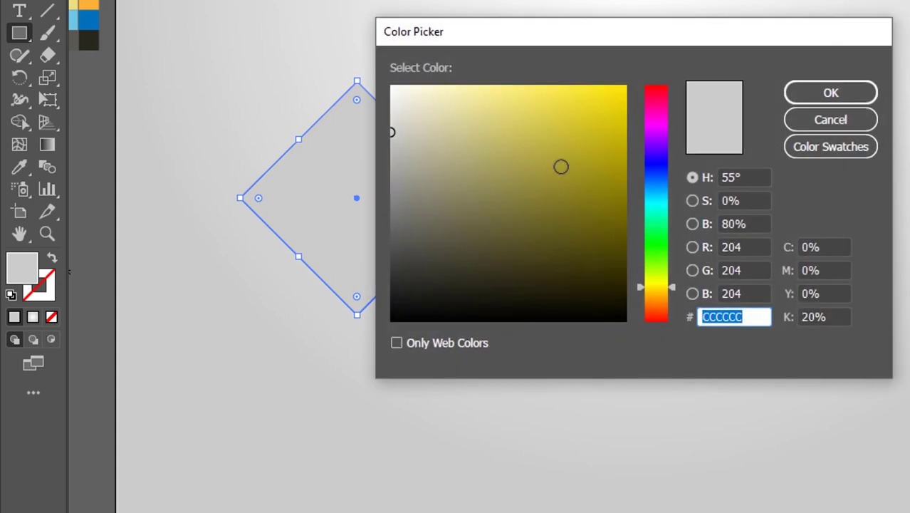
left_click(560, 193)
left_click(802, 103)
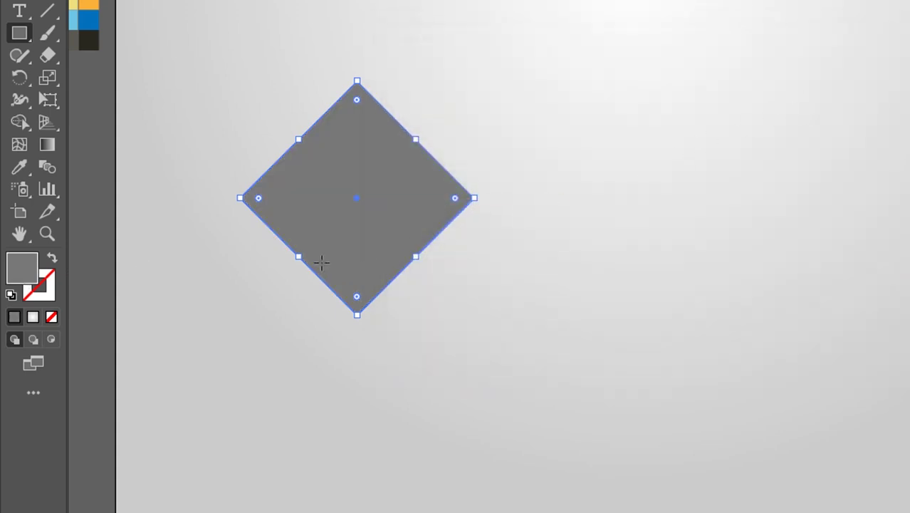
Reset the diamond to the default fill and stroke, and set its fill color to olive A39B4F
left_click(11, 298)
double_click(21, 274)
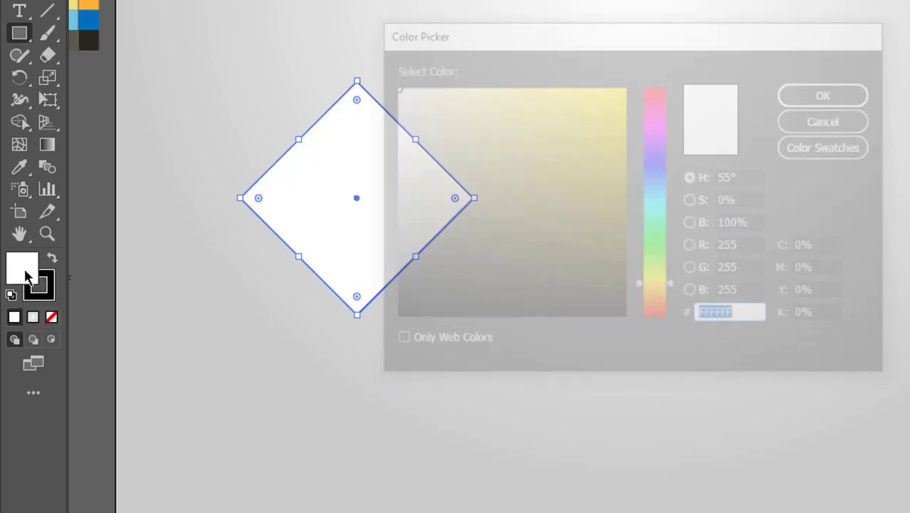
left_click(489, 173)
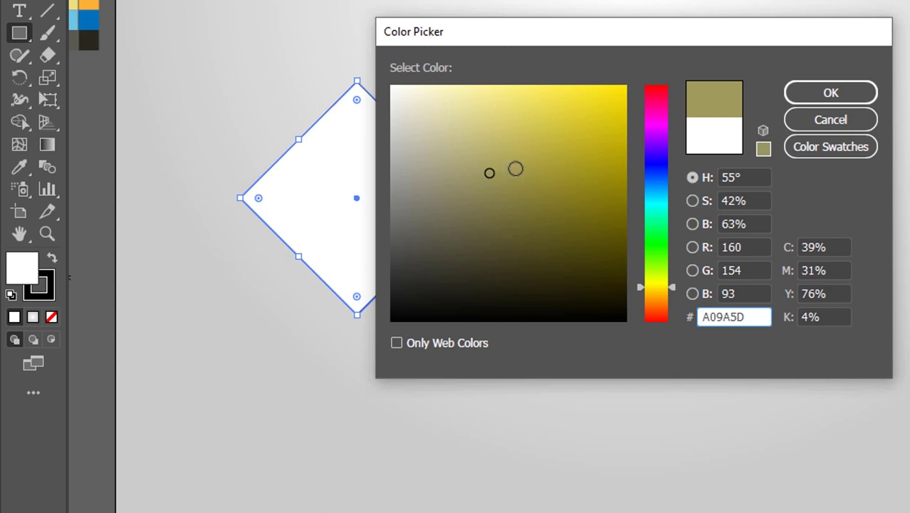
left_click(515, 168)
left_click(830, 92)
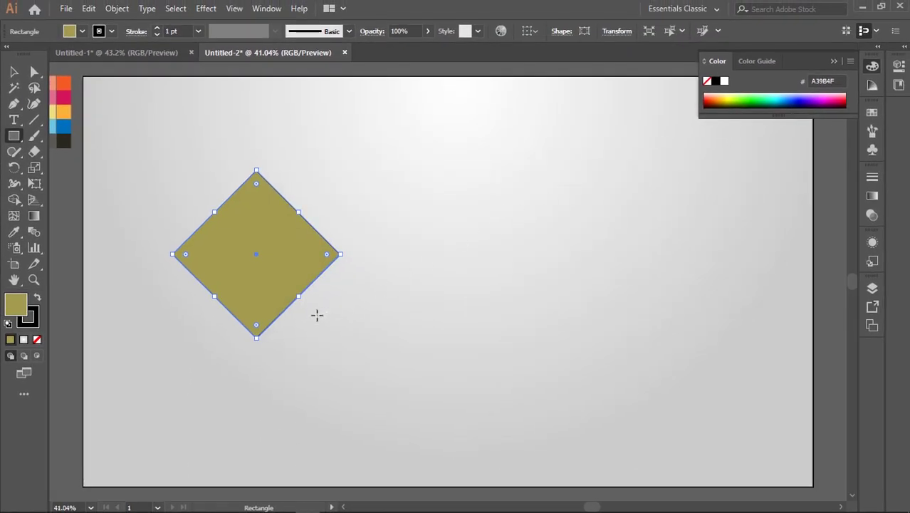
Duplicate the olive diamond twice, placing the copies side by side on the right half of the artboard
key("v")
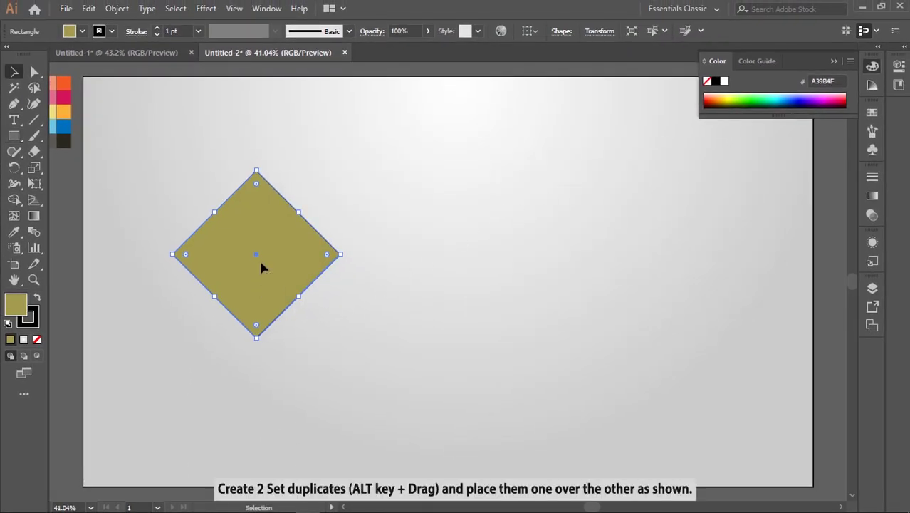
left_click_drag(269, 264, 708, 293)
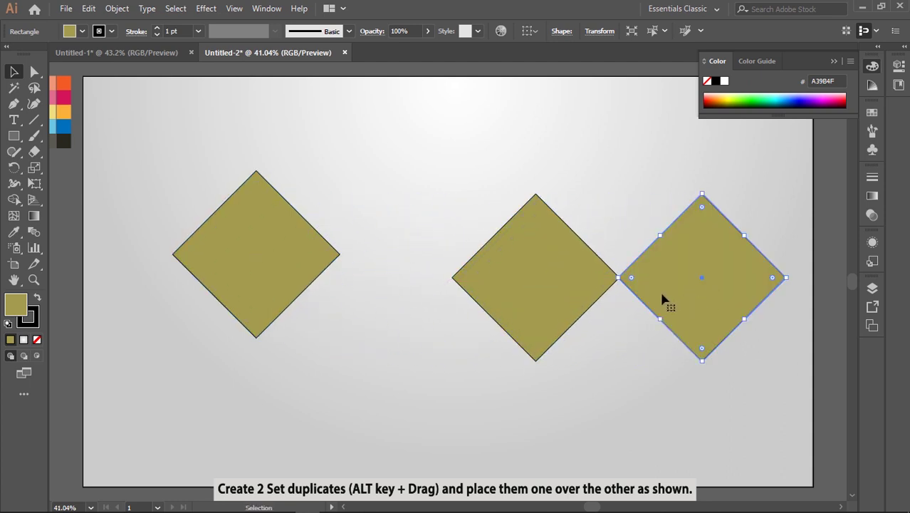
Lower the opacity of the middle diamond to 49%
left_click(560, 282)
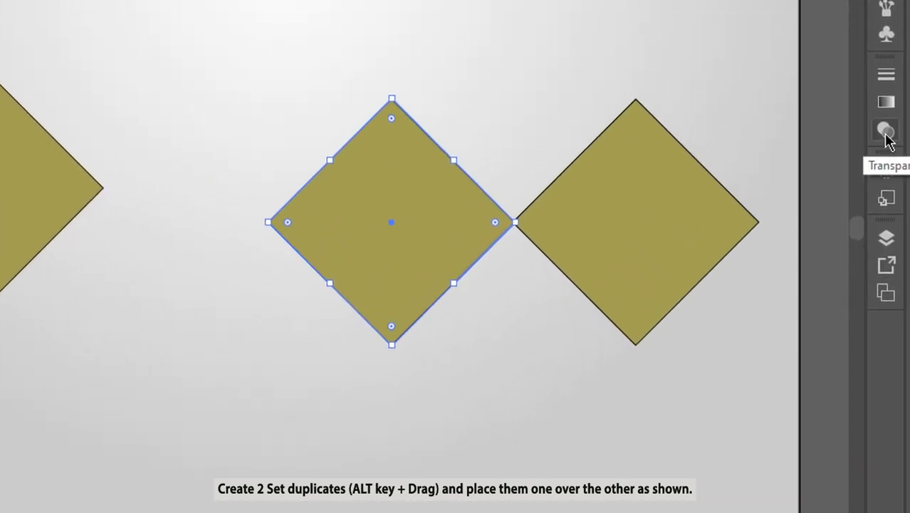
left_click(886, 133)
left_click(837, 99)
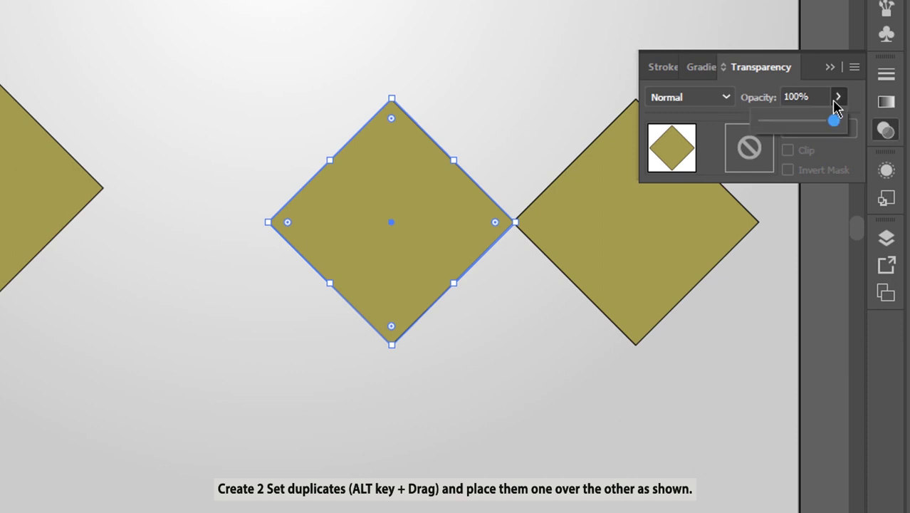
left_click_drag(834, 121, 799, 126)
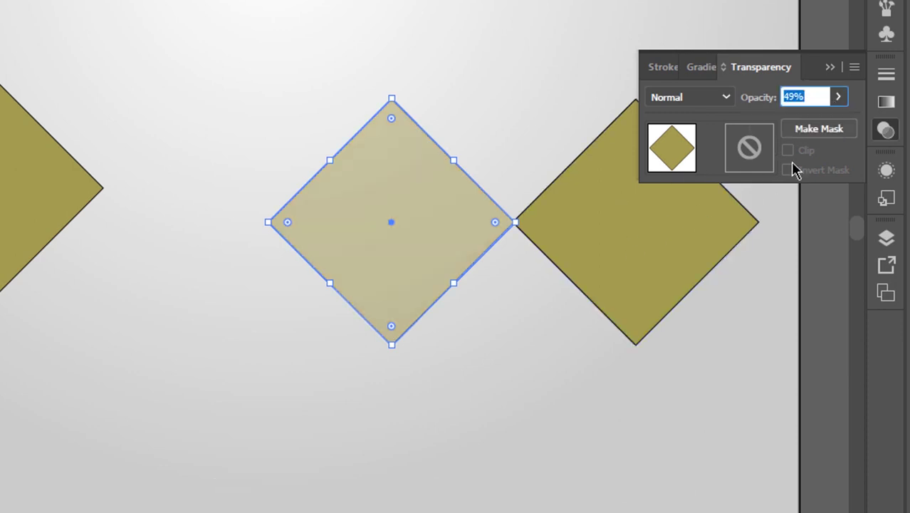
Lower the opacity of the rightmost diamond to 50% and deselect it
left_click(732, 293)
left_click(668, 253)
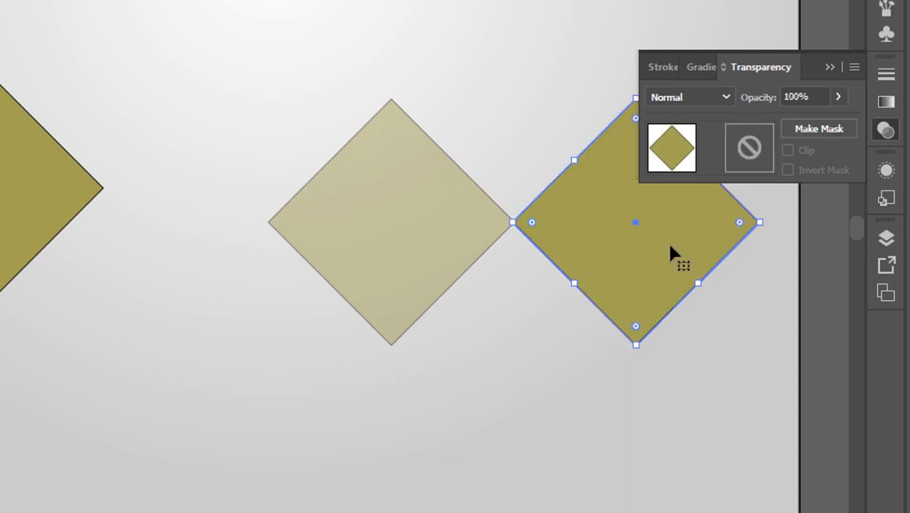
left_click(837, 98)
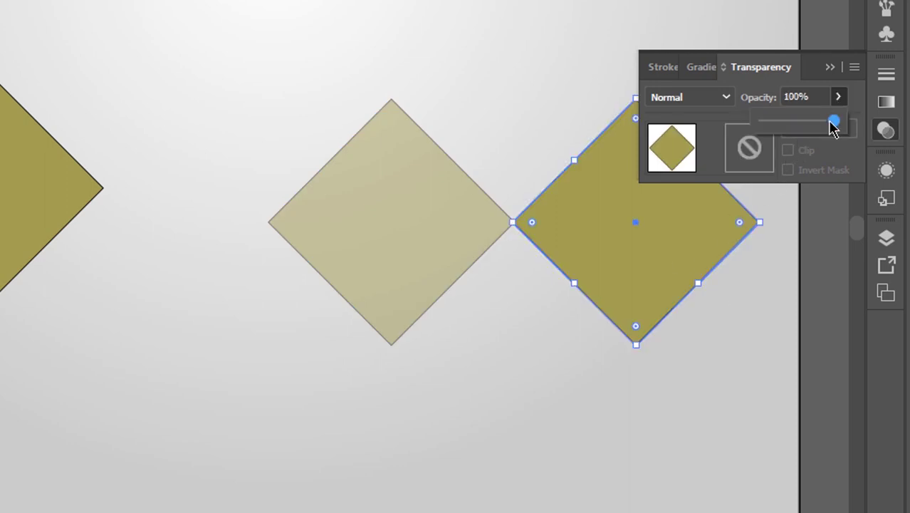
left_click_drag(832, 121, 796, 126)
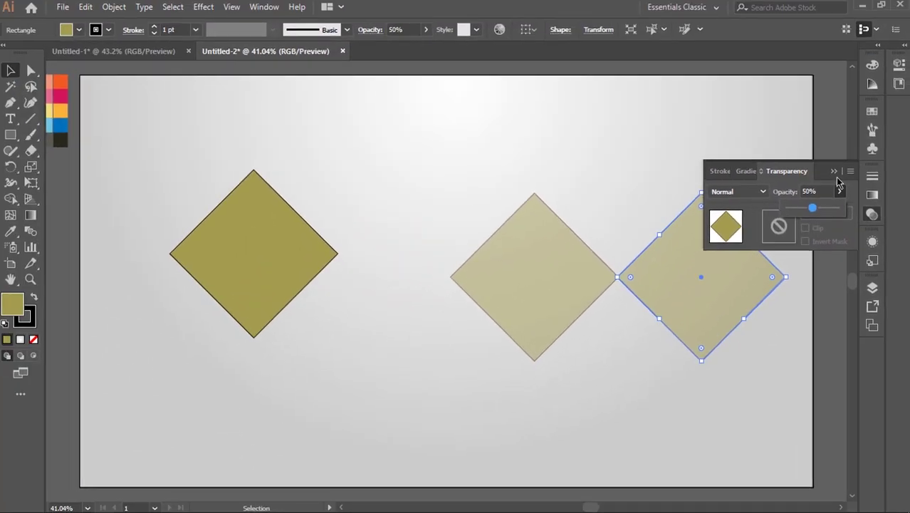
left_click(836, 173)
left_click(815, 228)
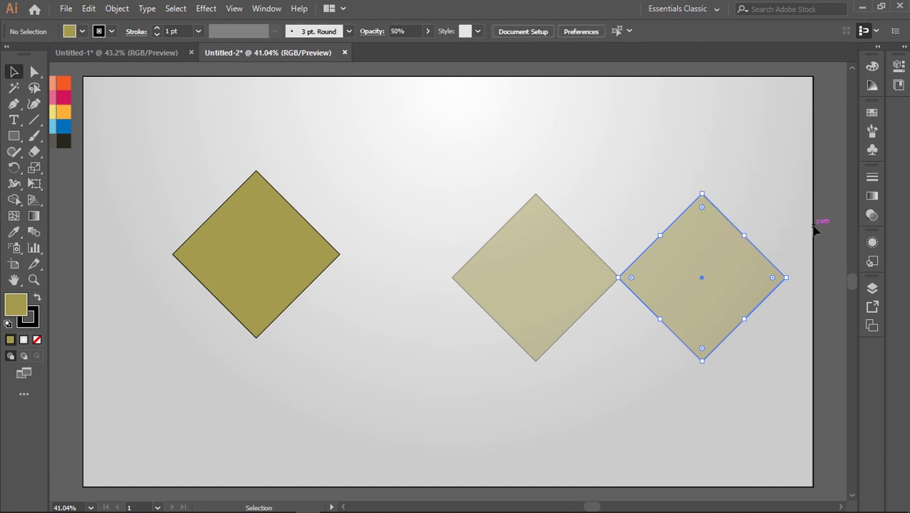
Move the rightmost diamond horizontally over the middle one so that they overlap in a smaller central diamond
left_click_drag(701, 279, 604, 280)
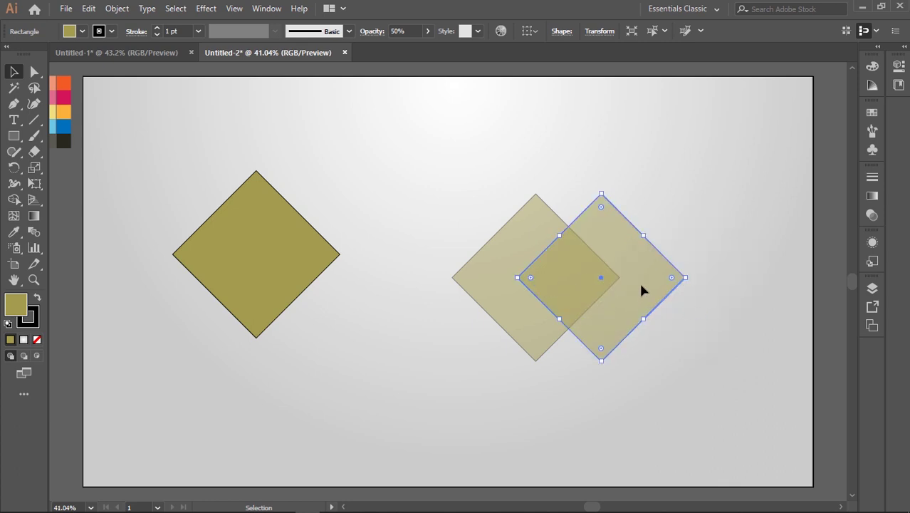
left_click_drag(665, 273, 653, 271)
left_click(728, 249)
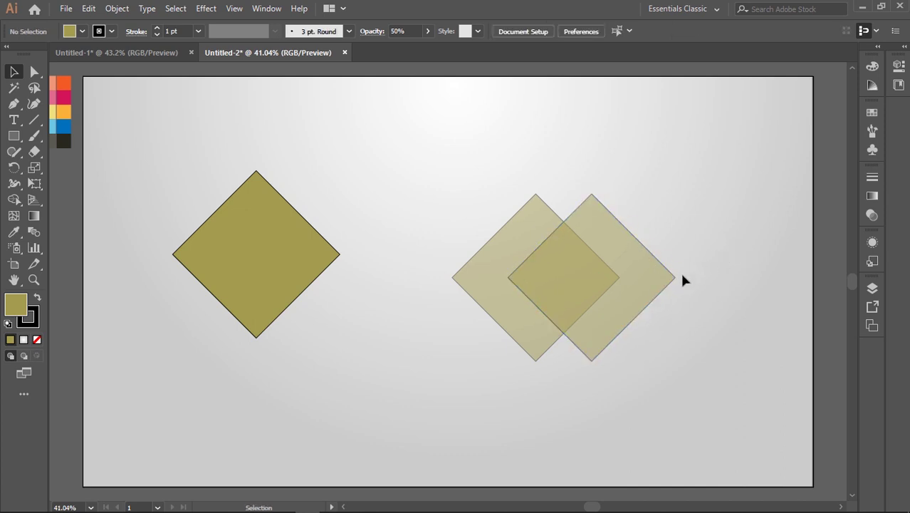
left_click(640, 290)
left_click(748, 224)
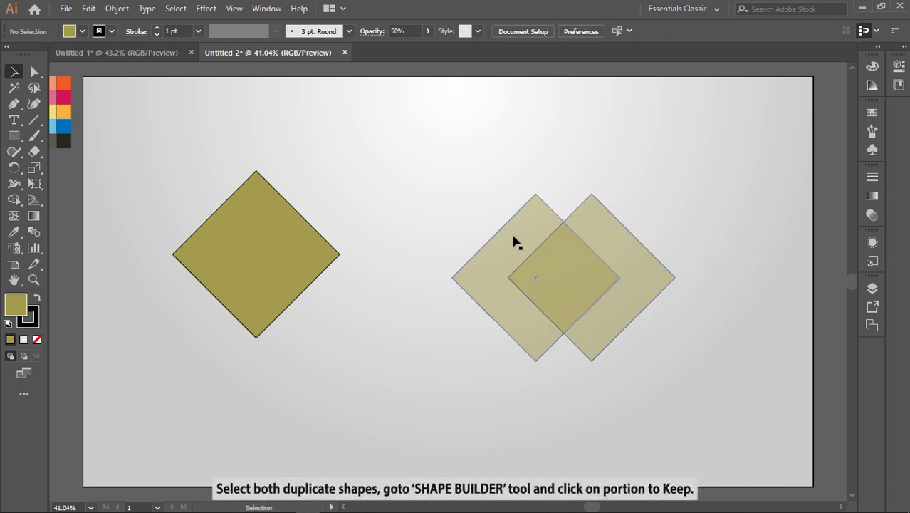
Use the Shape Builder tool on the two overlapping diamonds to separate the right-hand chevron as its own shape
left_click_drag(439, 191, 698, 381)
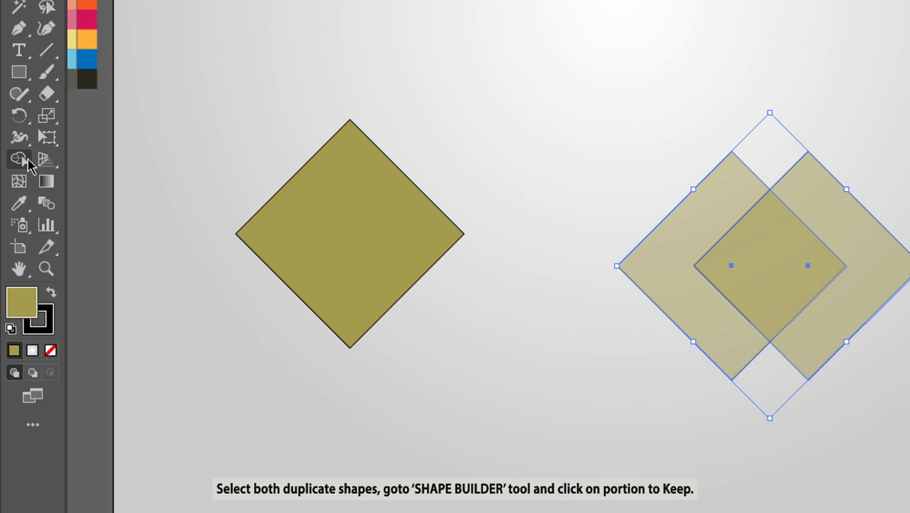
left_click(27, 161)
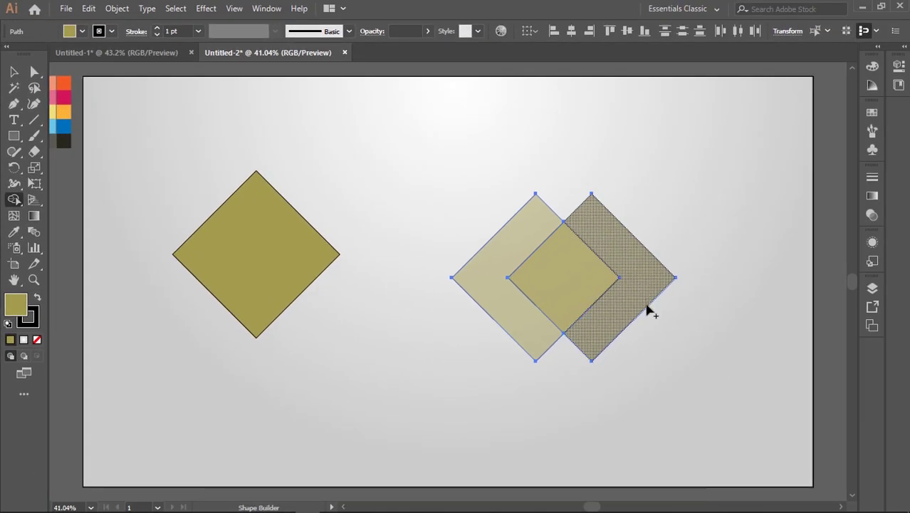
key("v")
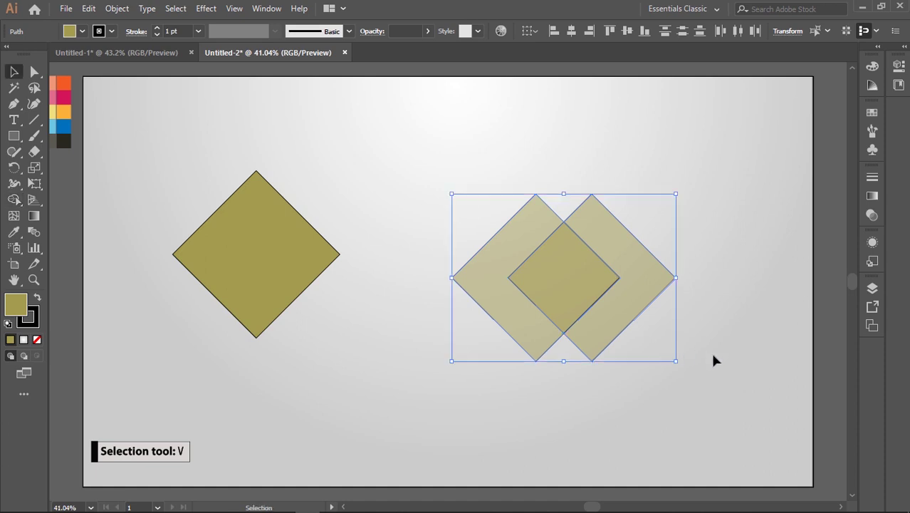
left_click(713, 356)
Pull the left diamond and the small central diamond away from the chevron and delete both
left_click(482, 280)
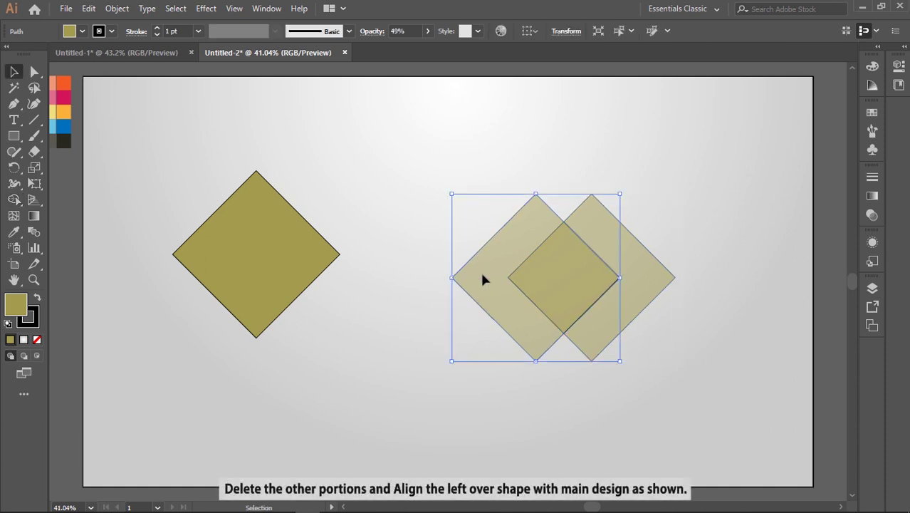
left_click_drag(482, 279, 426, 332)
left_click_drag(583, 270, 479, 334)
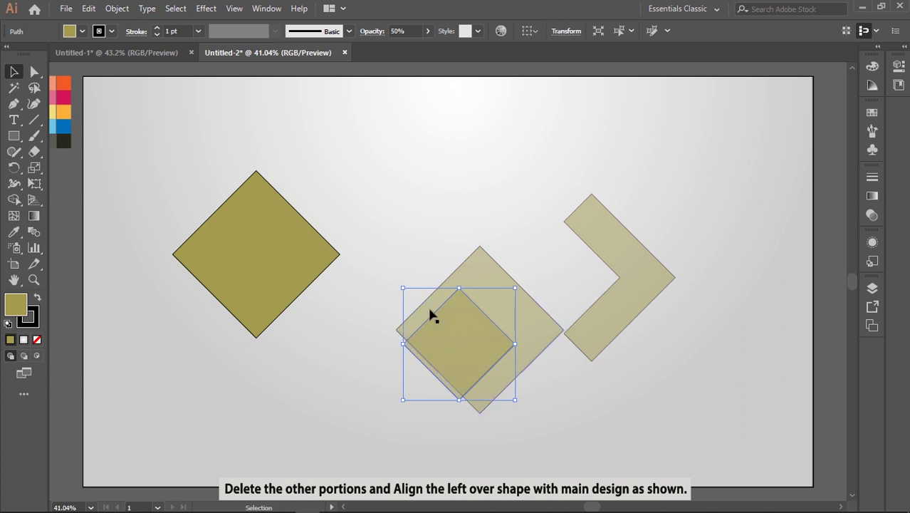
left_click(483, 272, "shift")
key("Delete")
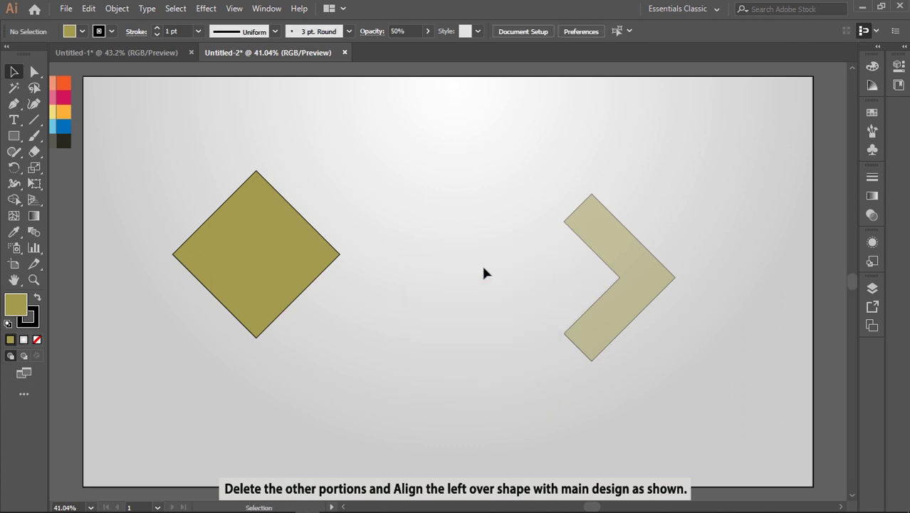
Raise the opacity of the remaining chevron to 100%
left_click(621, 256)
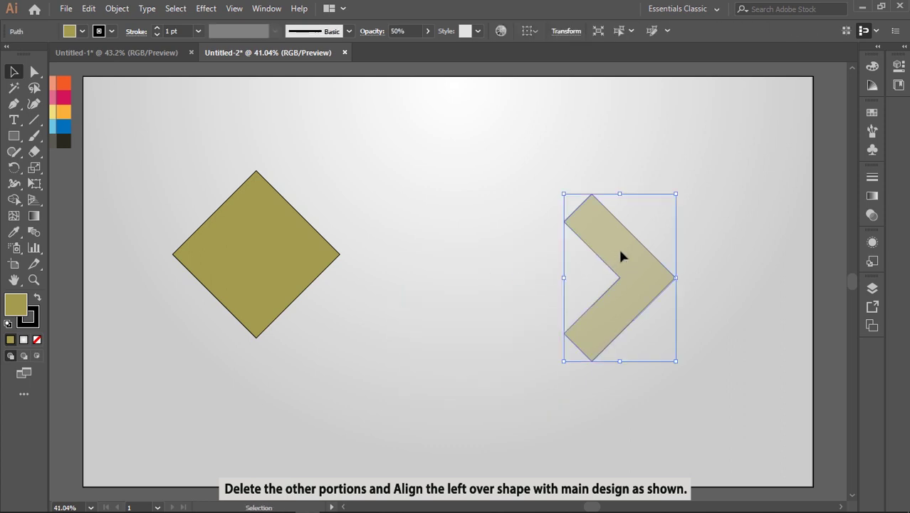
left_click(870, 218)
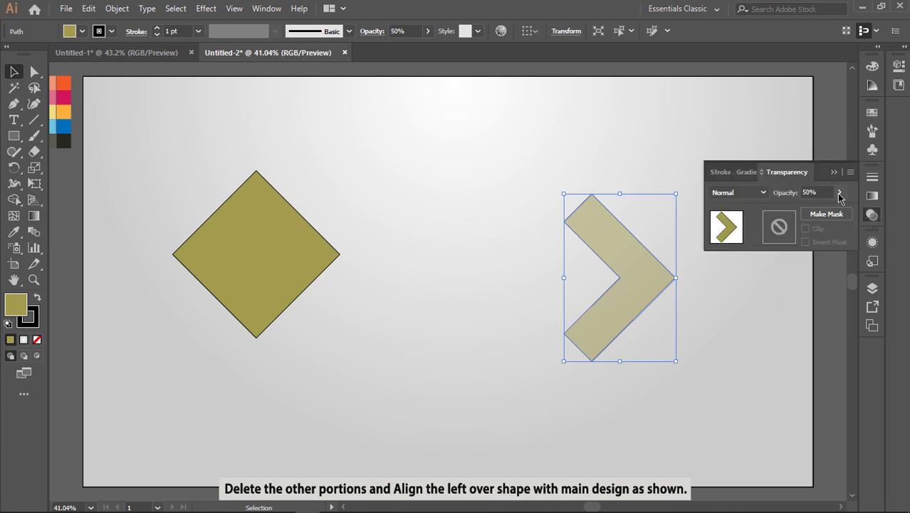
left_click(839, 192)
left_click_drag(826, 215, 840, 210)
left_click(720, 344)
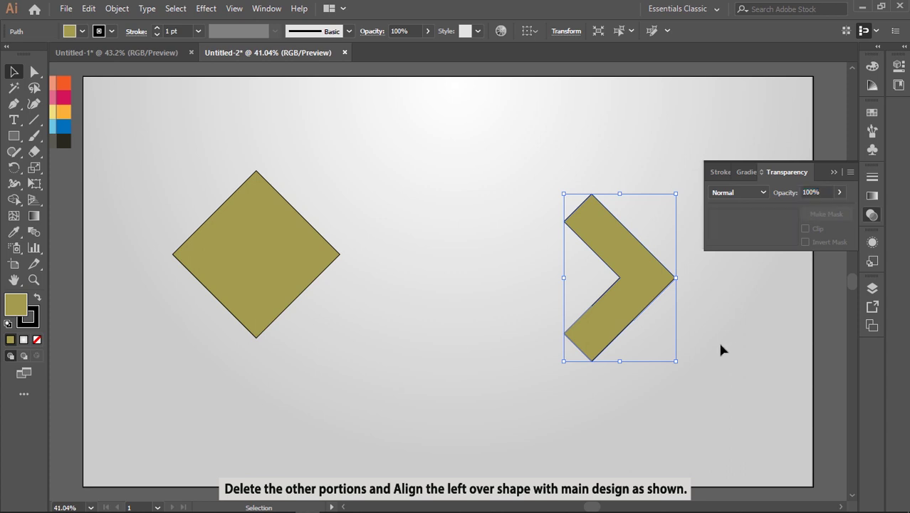
Move the chevron against the right side of the large diamond, level with it and leaving a narrow gap
left_click(639, 270)
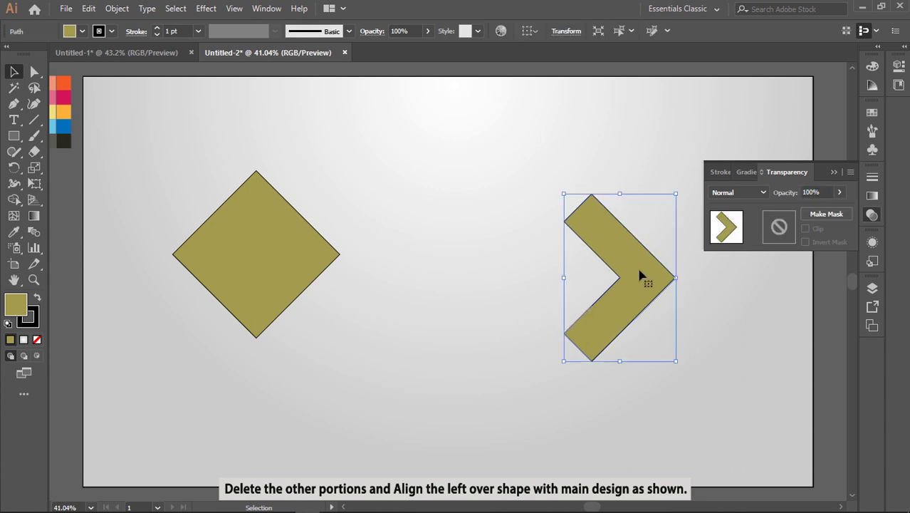
left_click_drag(639, 270, 362, 245)
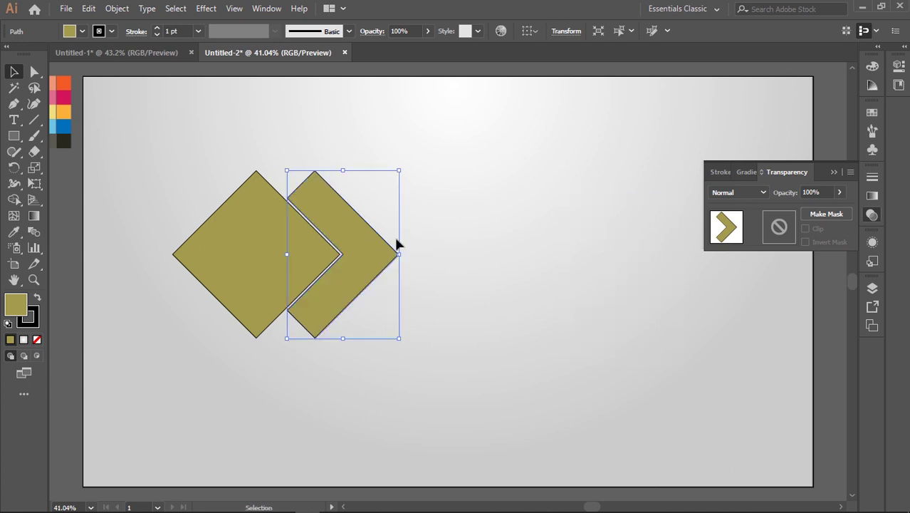
left_click(485, 223)
Remove the stroke from the large diamond and the chevron, make the fill active again and deselect both
left_click(266, 261)
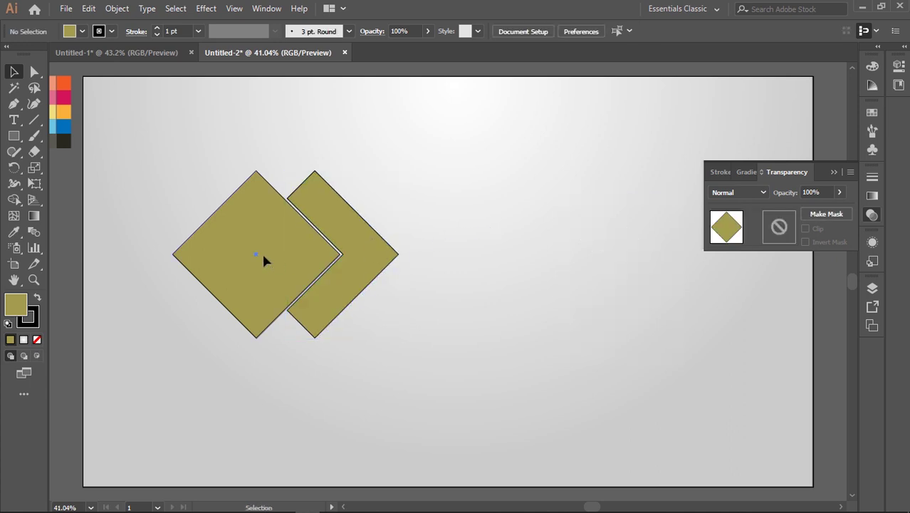
left_click(356, 256, "shift")
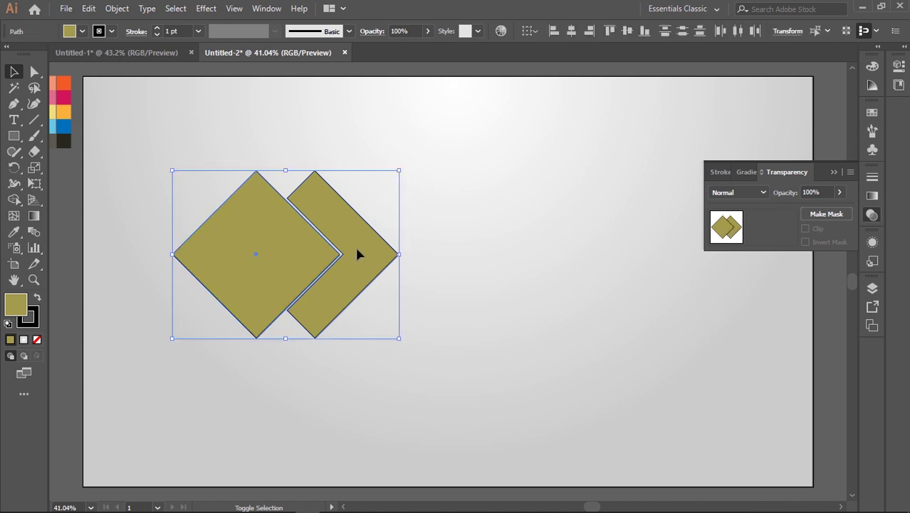
left_click(36, 322)
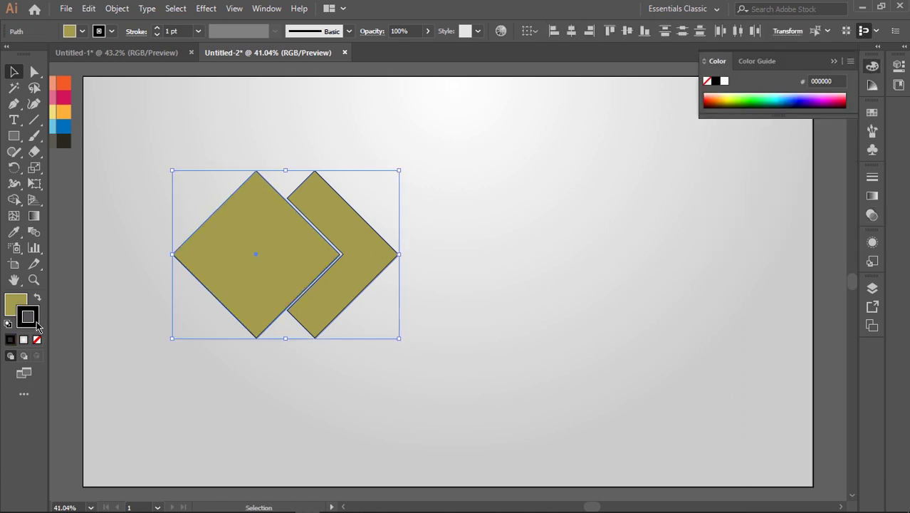
left_click(37, 340)
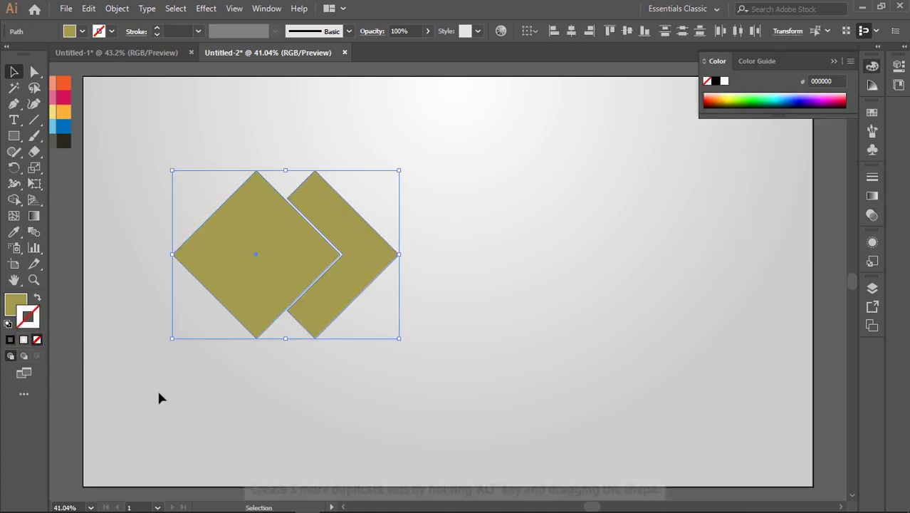
left_click(13, 306)
left_click(216, 391)
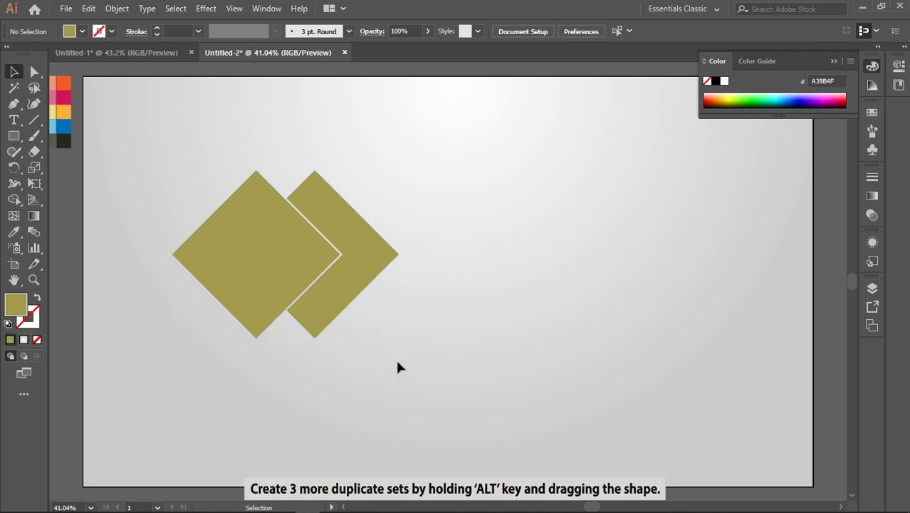
Duplicate the chevron horizontally to its right, leaving the same narrow gap
left_click(368, 267)
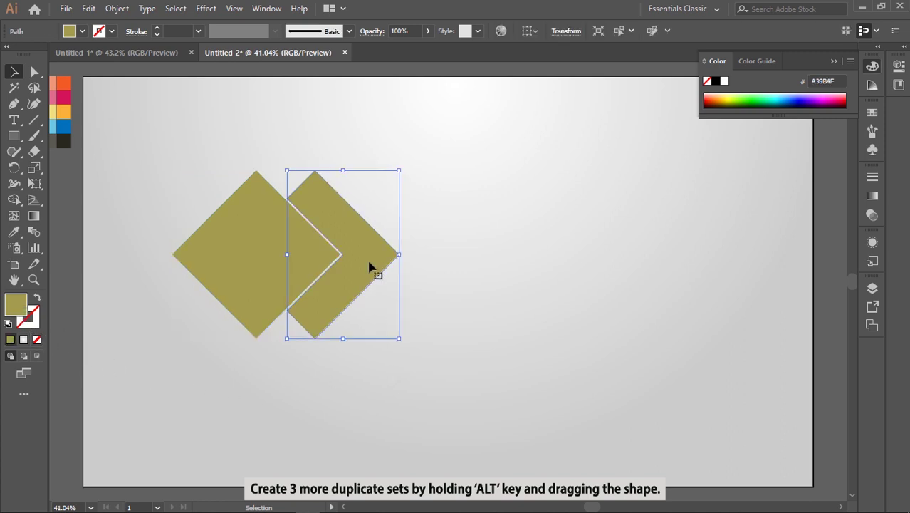
left_click_drag(369, 264, 430, 264)
left_click(518, 258)
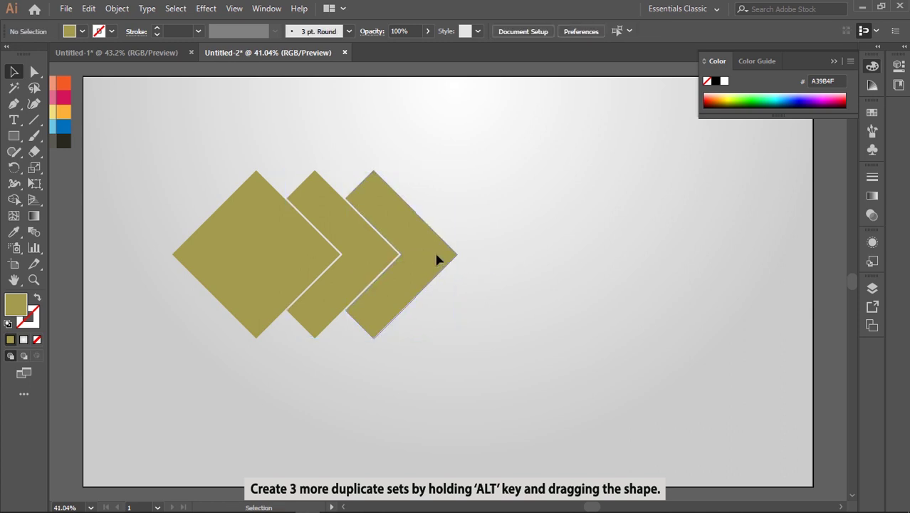
left_click(437, 258)
left_click(488, 258)
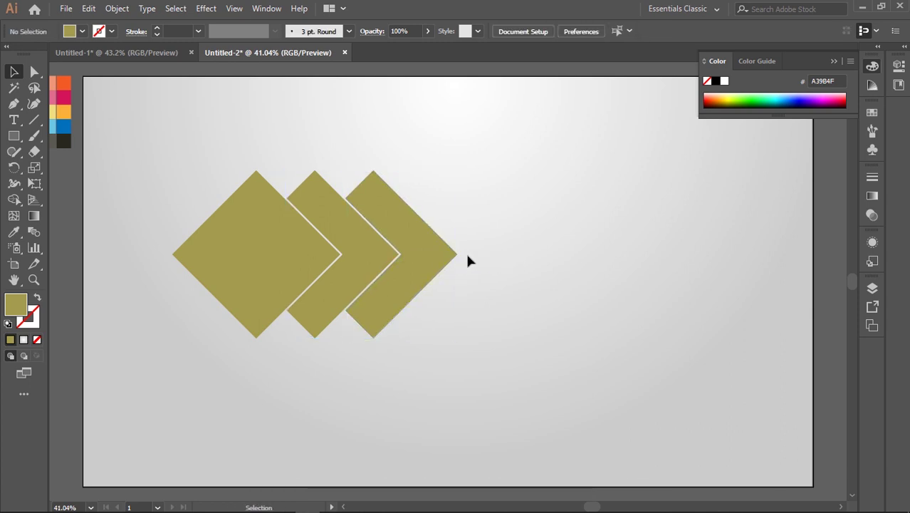
Add two more chevron copies to the right end of the row and nudge the last one slightly left
left_click(442, 256)
left_click_drag(439, 257, 554, 258)
left_click(650, 311)
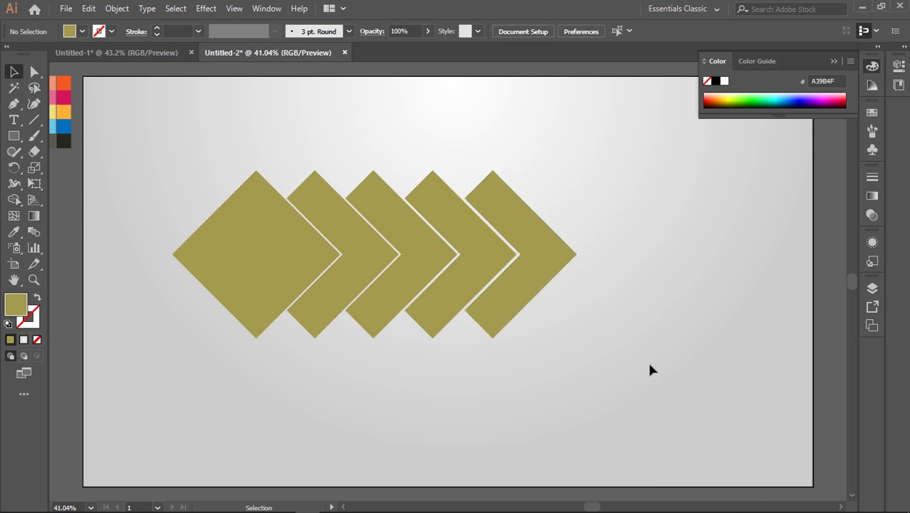
left_click(547, 258)
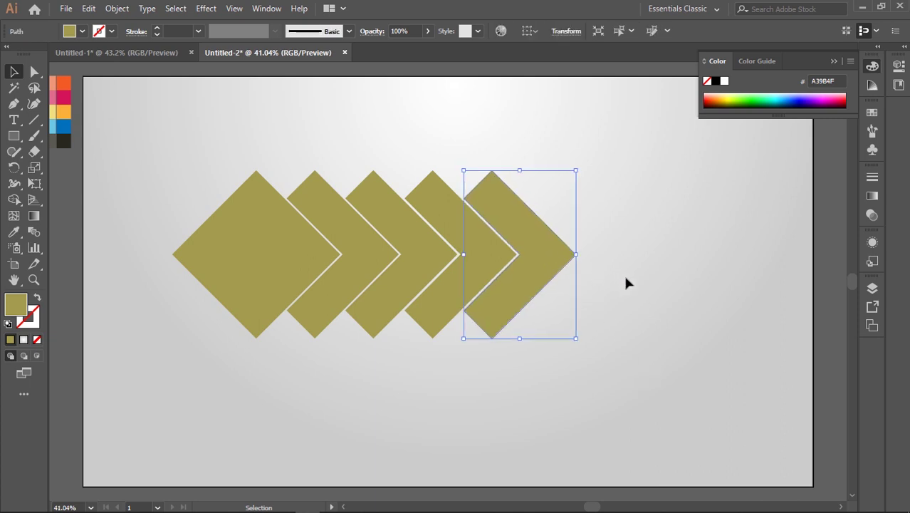
left_click(657, 336)
Distribute the diamond and four chevrons horizontally by their right edges, and dock the Align panel group with the collapsed panels
left_click_drag(656, 388, 147, 141)
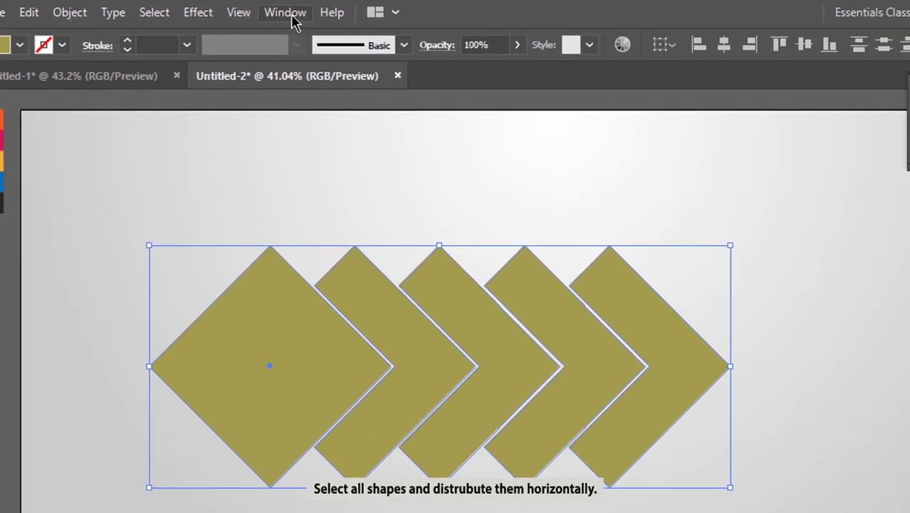
left_click(293, 18)
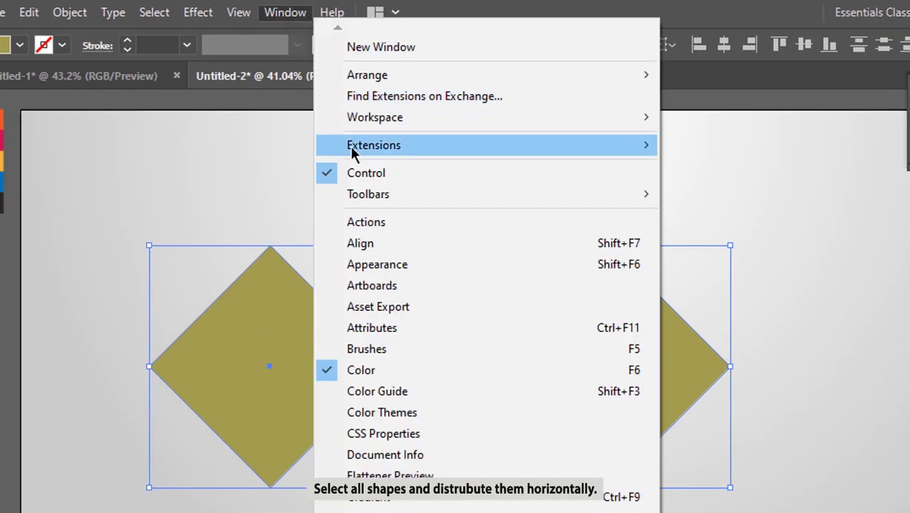
left_click(378, 242)
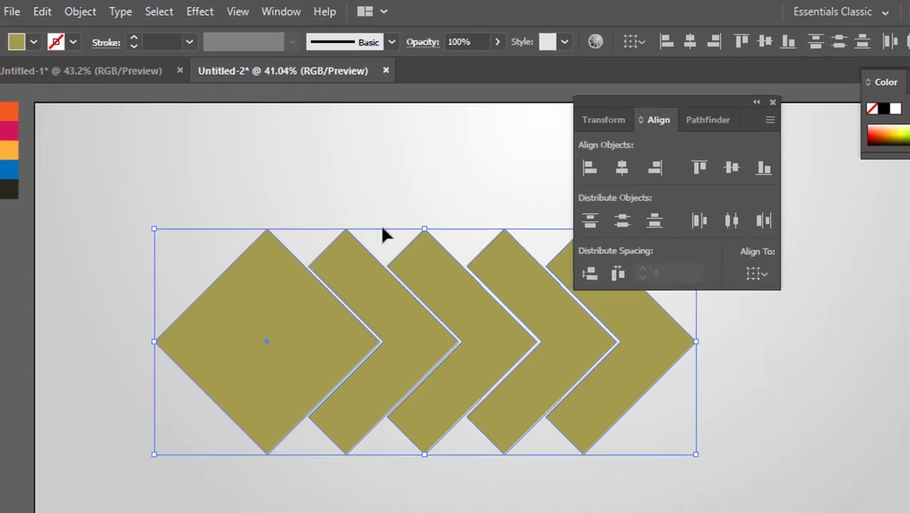
left_click(509, 90)
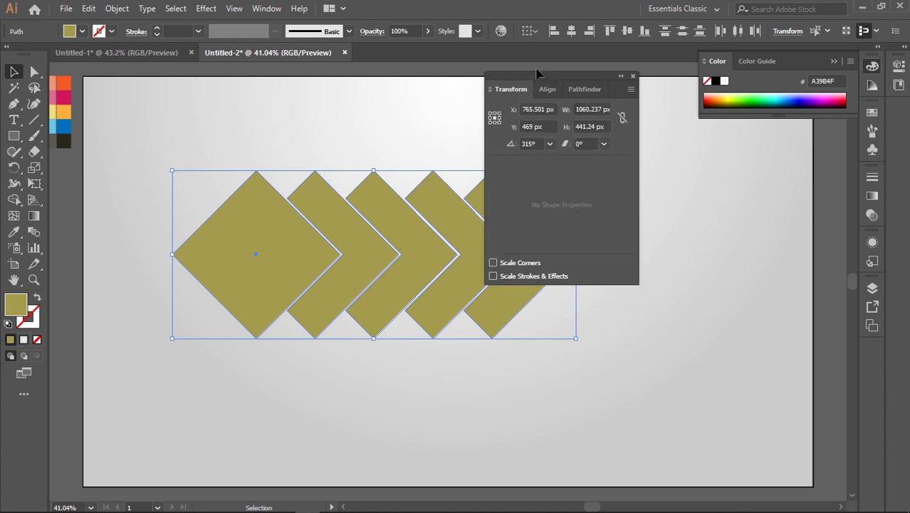
key("ctrl+shift+a")
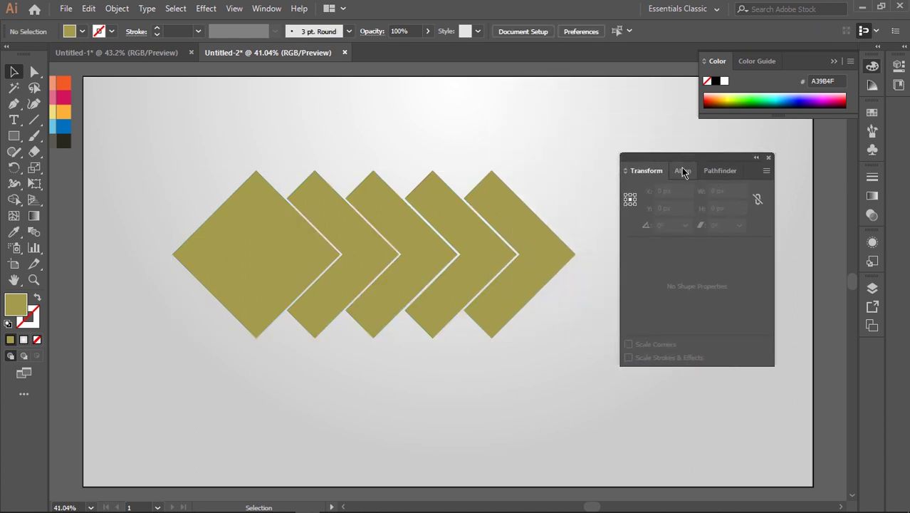
left_click(682, 170)
left_click_drag(592, 402, 158, 142)
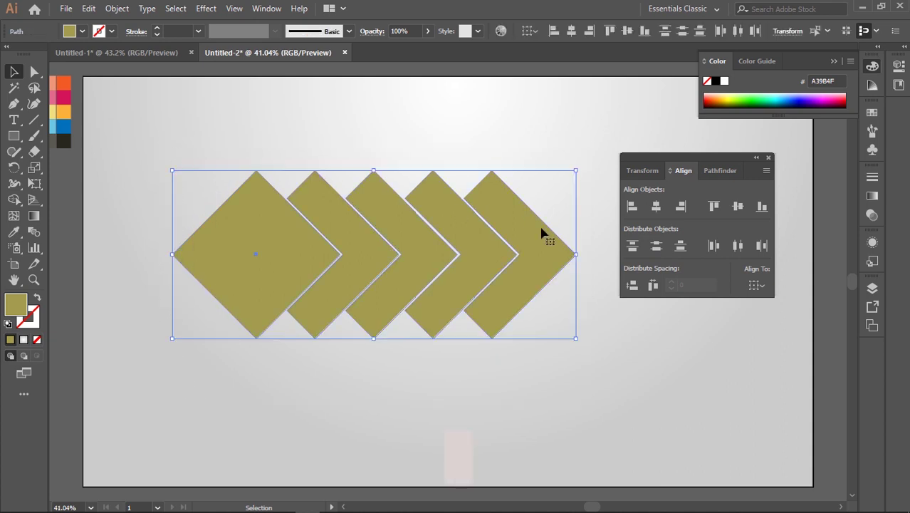
left_click(761, 246)
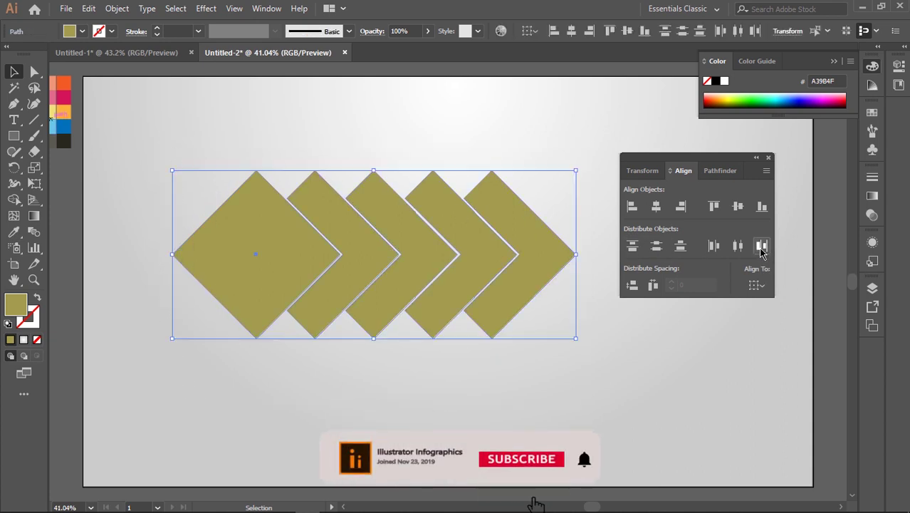
left_click_drag(721, 163, 863, 360)
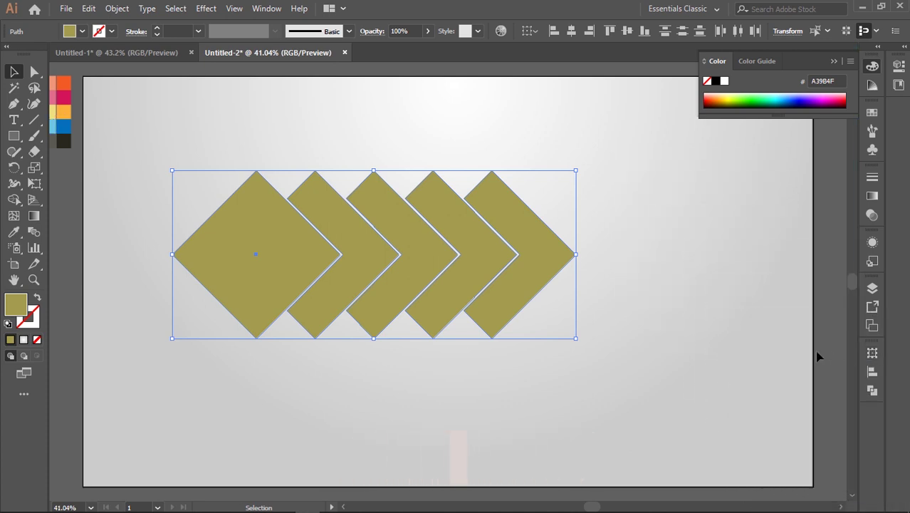
left_click(650, 293)
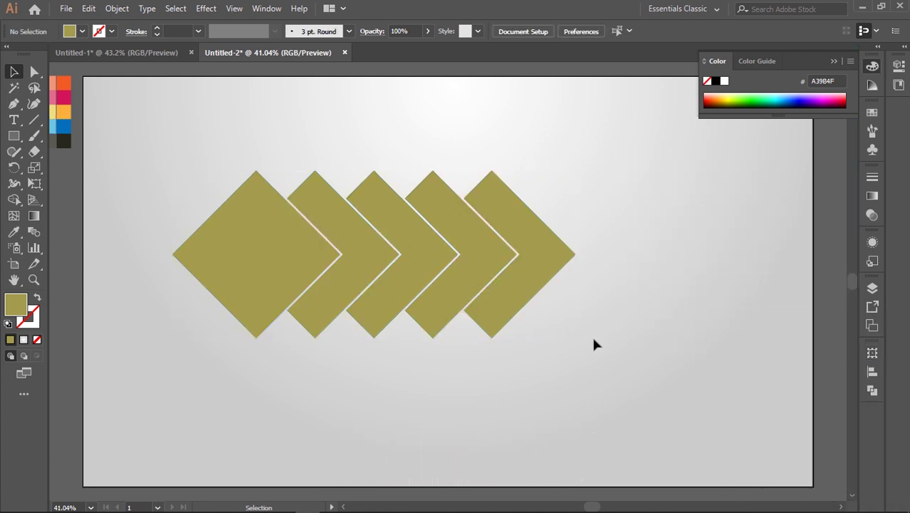
Move the whole row of five shapes slightly left and down on the artboard
left_click_drag(608, 371, 128, 135)
left_click_drag(244, 233, 213, 249)
left_click(636, 265)
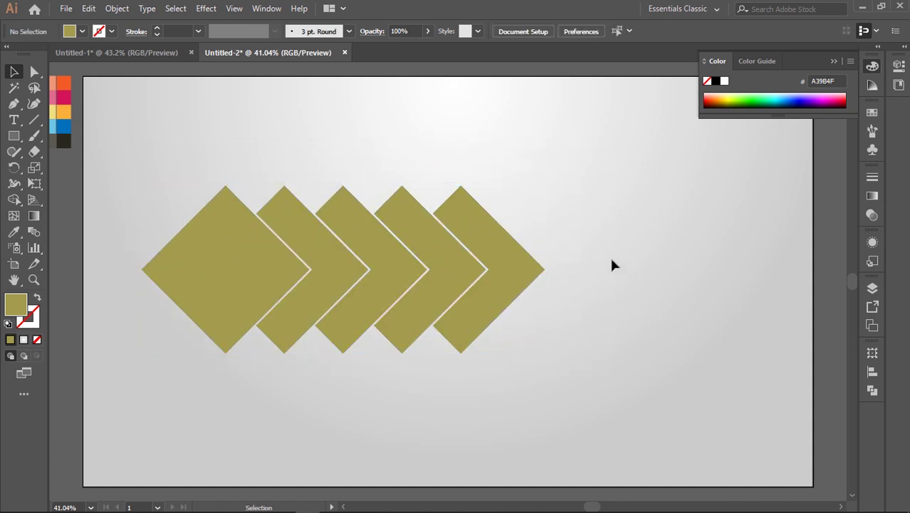
Apply a linear gradient to the large diamond and move its end color stop to 89.39%
left_click(235, 269)
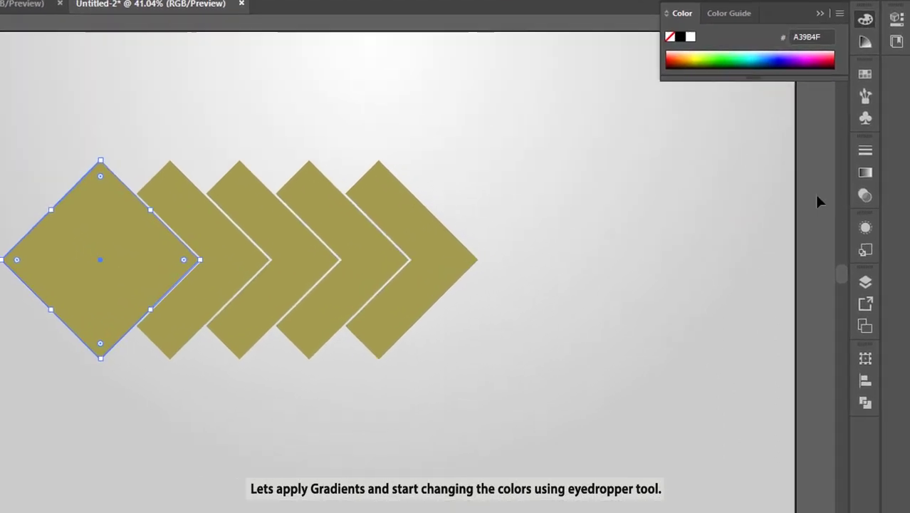
left_click(863, 168)
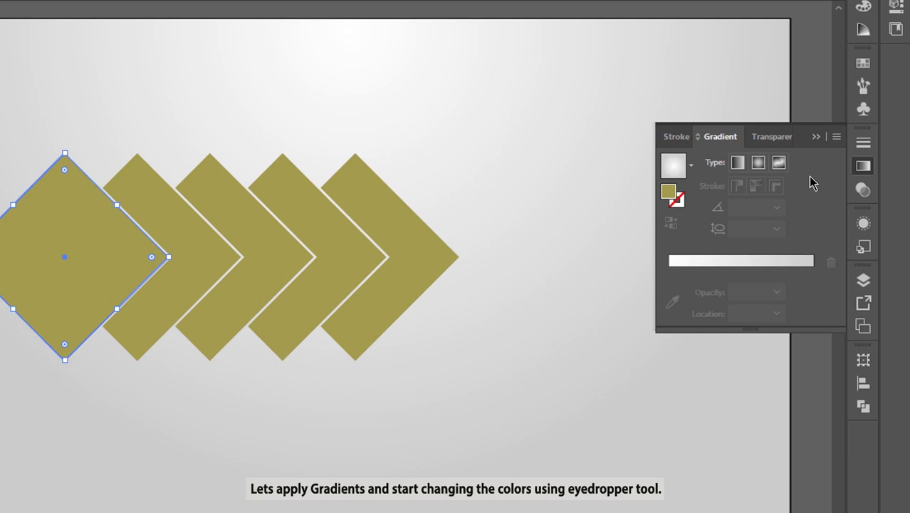
left_click(738, 164)
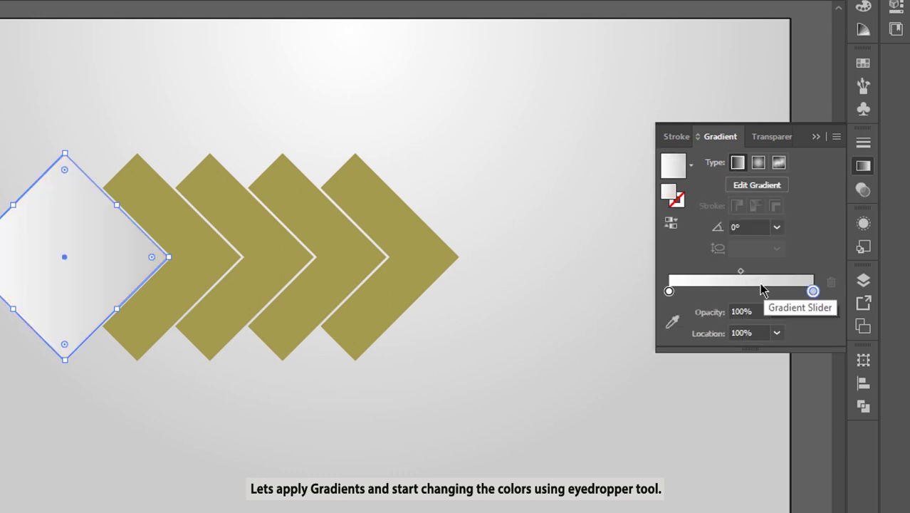
left_click_drag(814, 291, 798, 292)
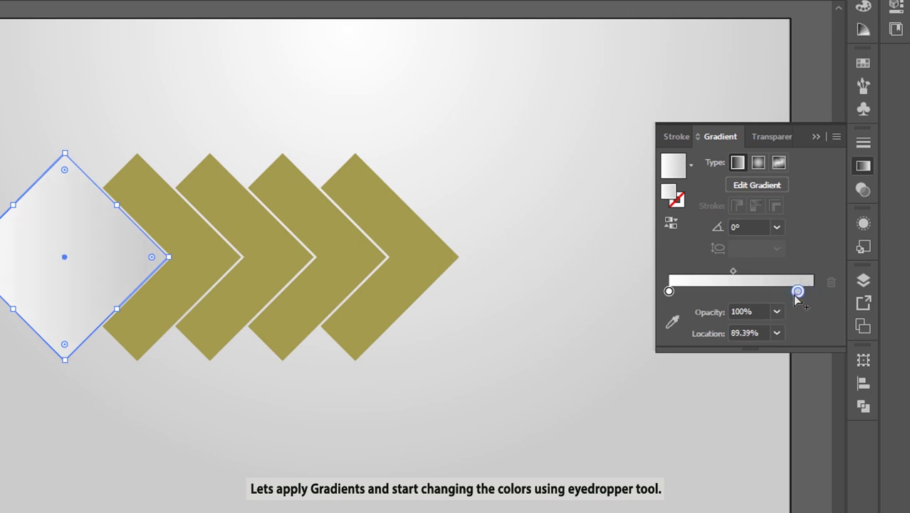
Color the diamond's gradient from light salmon at the start stop to orange at the end stop, sampled from the palette swatches
scroll(388, 360, "down", 1)
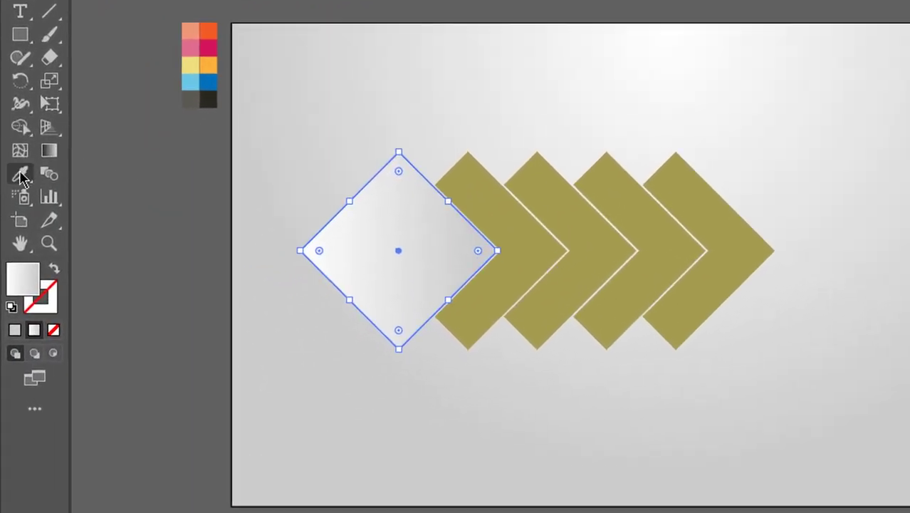
left_click(20, 175)
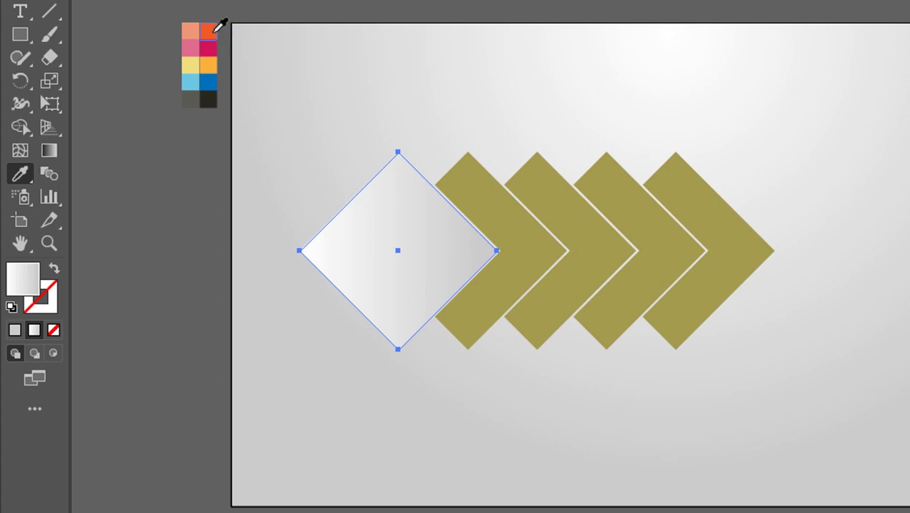
left_click(214, 31)
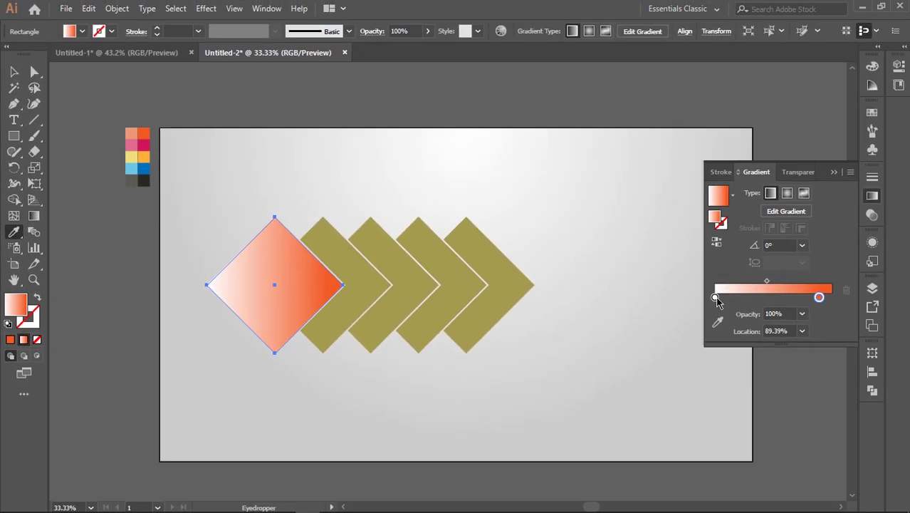
left_click(714, 297)
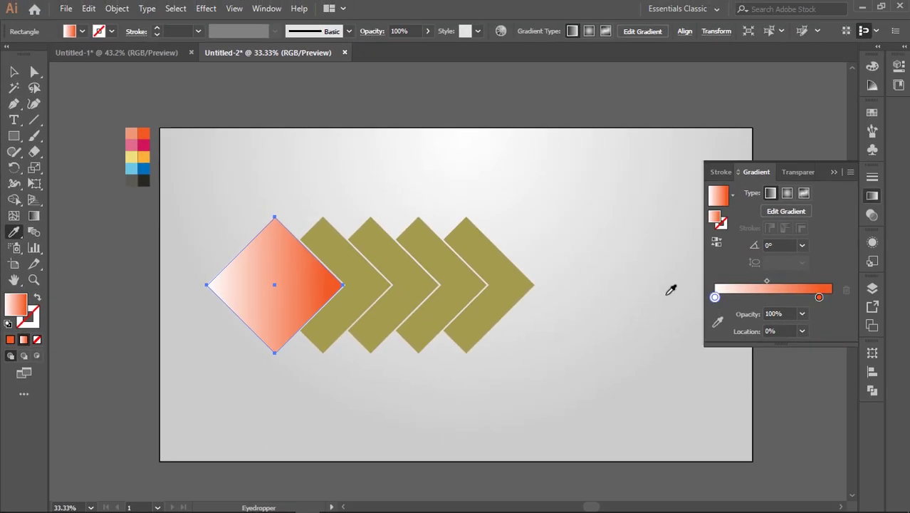
left_click(135, 133)
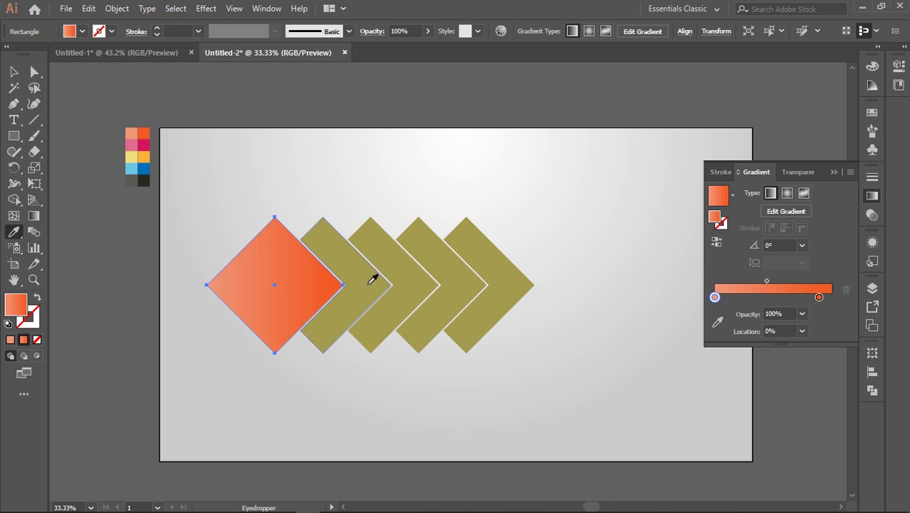
Give the first chevron a linear gradient from light pink to crimson, sampling both stop colors from the palette's second row
key("v")
left_click(379, 291)
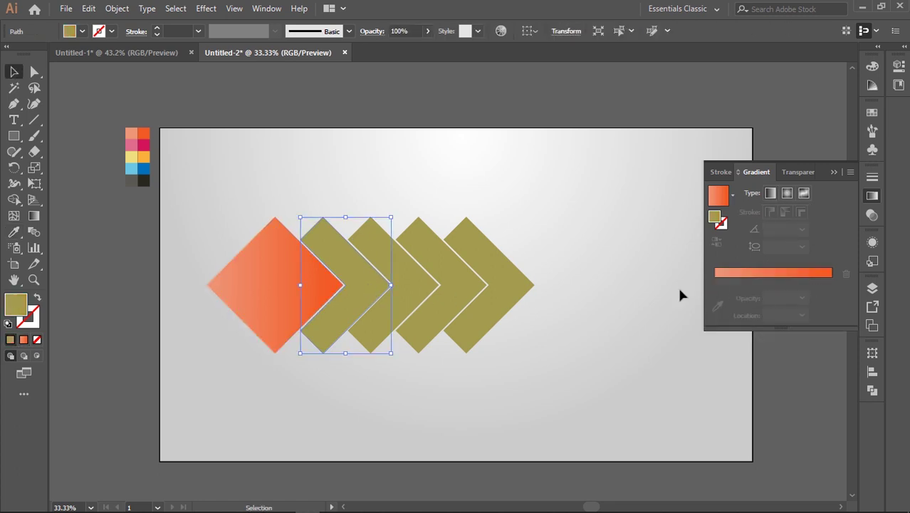
left_click(770, 195)
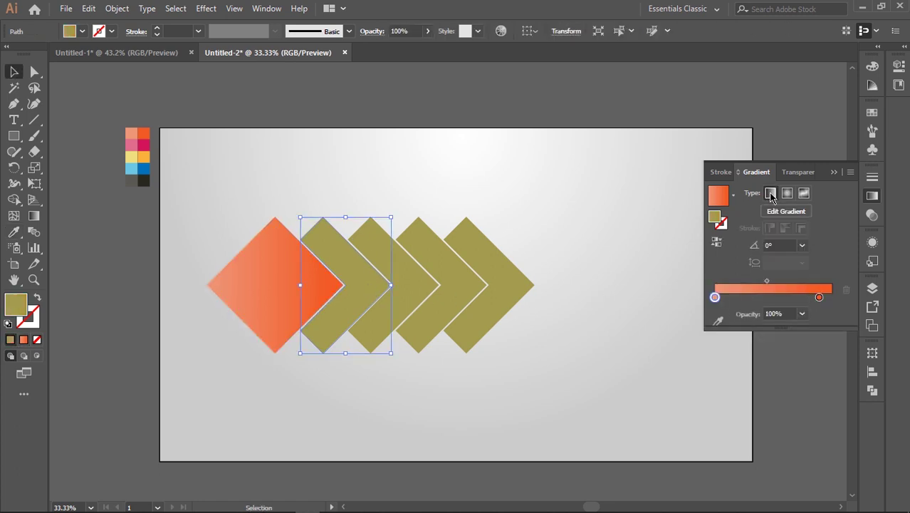
left_click(819, 295)
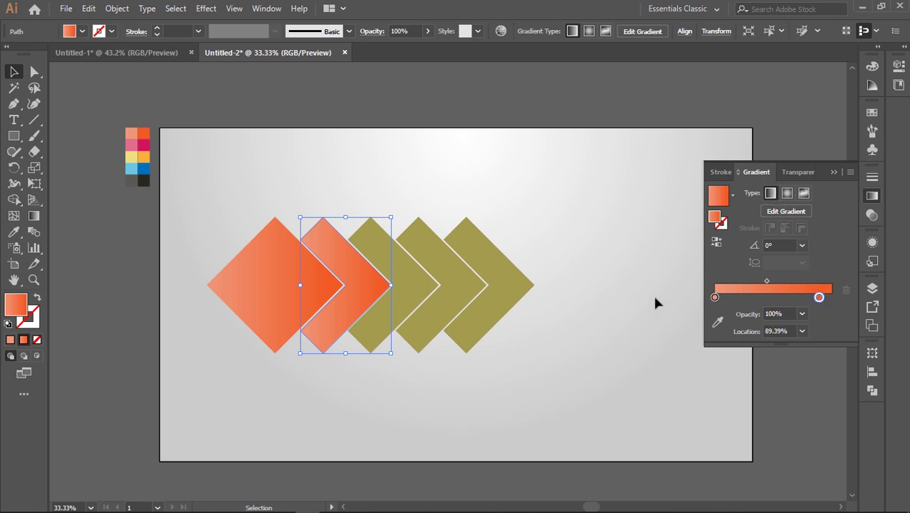
left_click(14, 232)
left_click(145, 144)
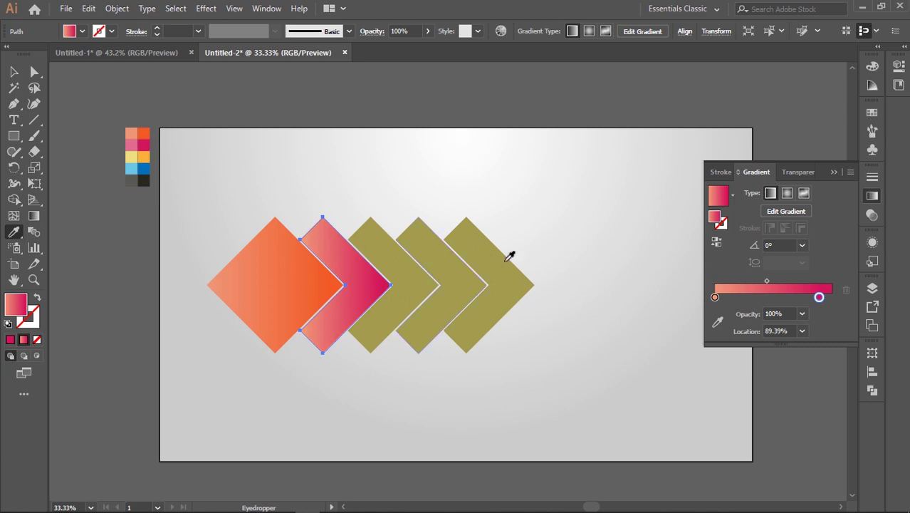
left_click(715, 297)
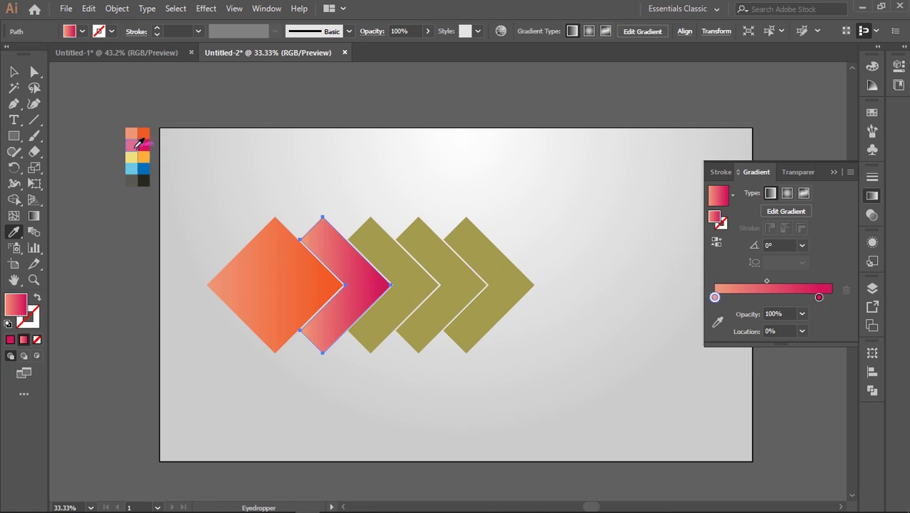
left_click(132, 144)
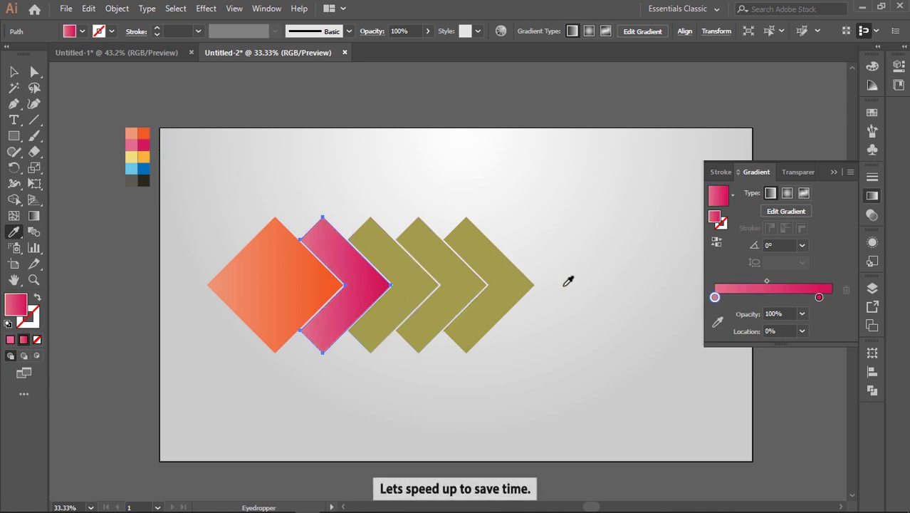
Give the second chevron a linear gradient from pale yellow to amber, sampling both stop colors from the palette's third row
key("v")
left_click(413, 285)
left_click(770, 193)
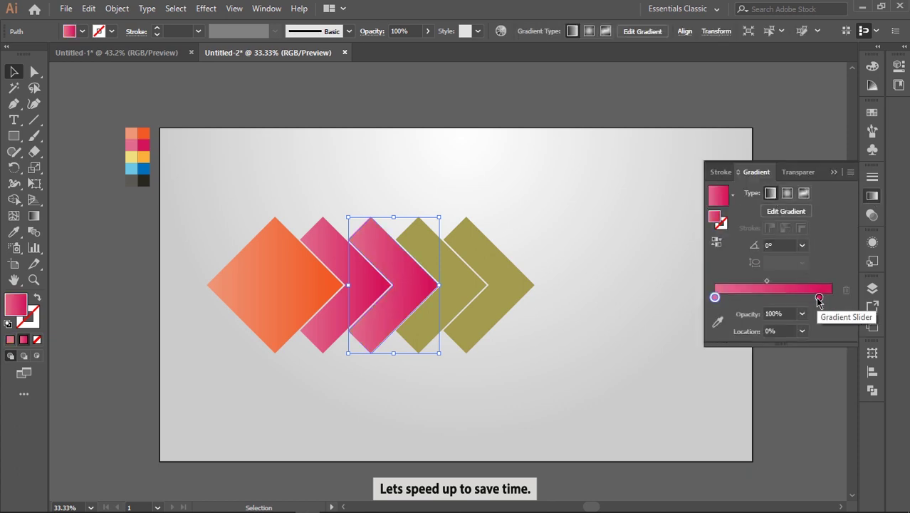
left_click(819, 297)
key("i")
left_click(144, 156)
left_click(715, 297)
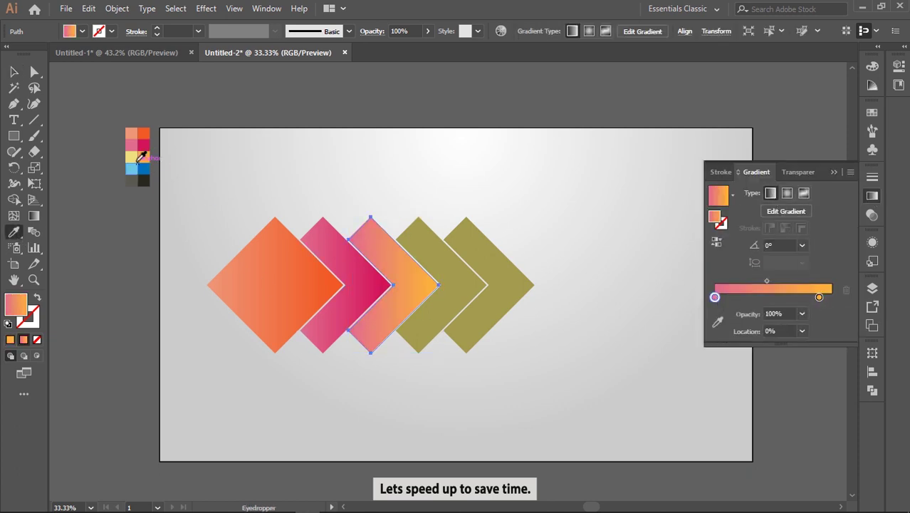
left_click(131, 156)
Give the third chevron a linear gradient from light blue to dark blue, sampling both stop colors from the palette's fourth row
key("v")
left_click(463, 285)
left_click(819, 297)
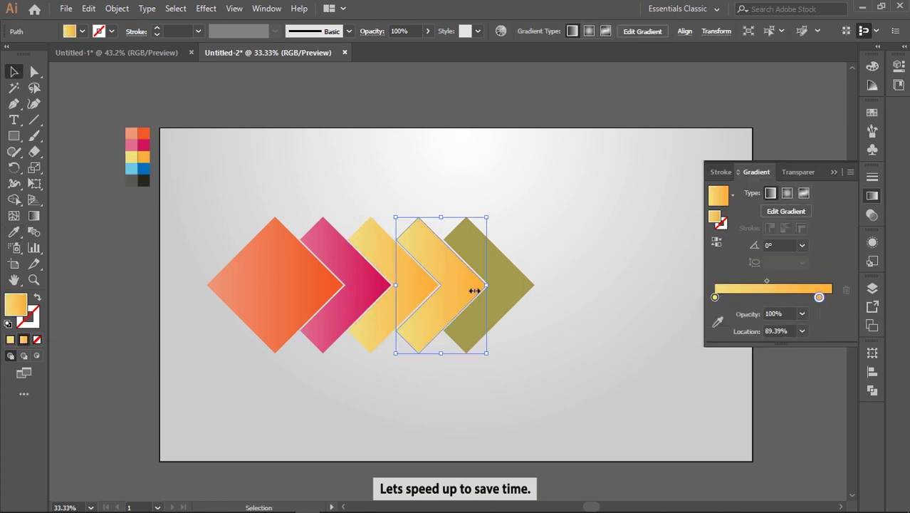
key("i")
left_click(144, 168)
left_click(715, 297)
left_click(132, 168)
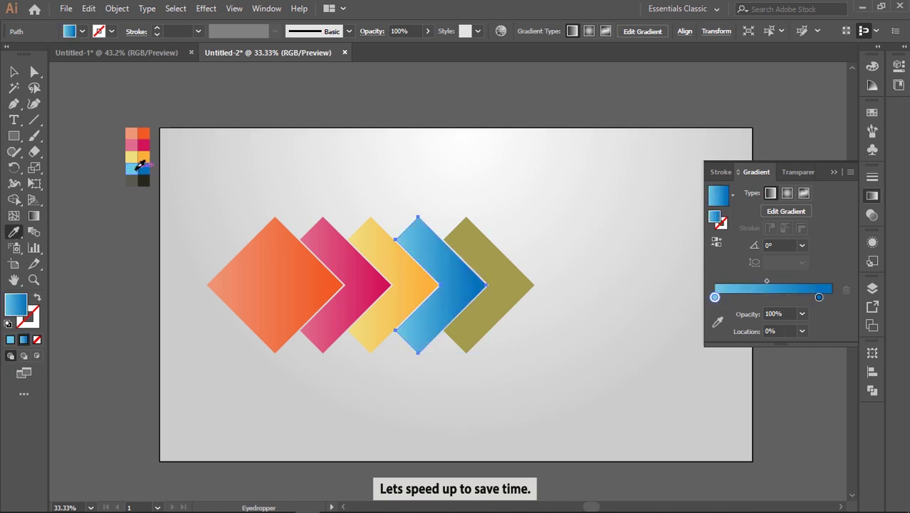
Give the last chevron a linear gradient from dark gray to near-black, sampled from the palette's bottom row, and deselect it
key("v")
left_click(513, 288)
left_click(771, 194)
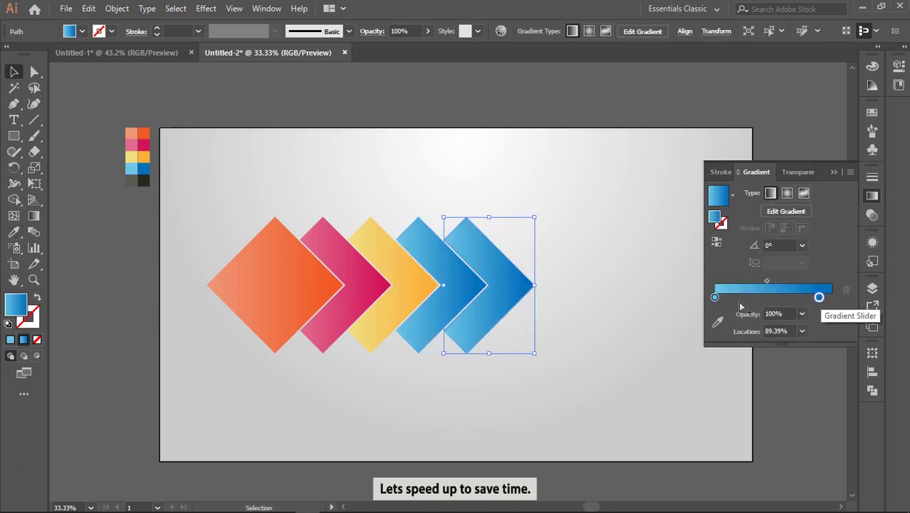
key("i")
left_click(144, 180)
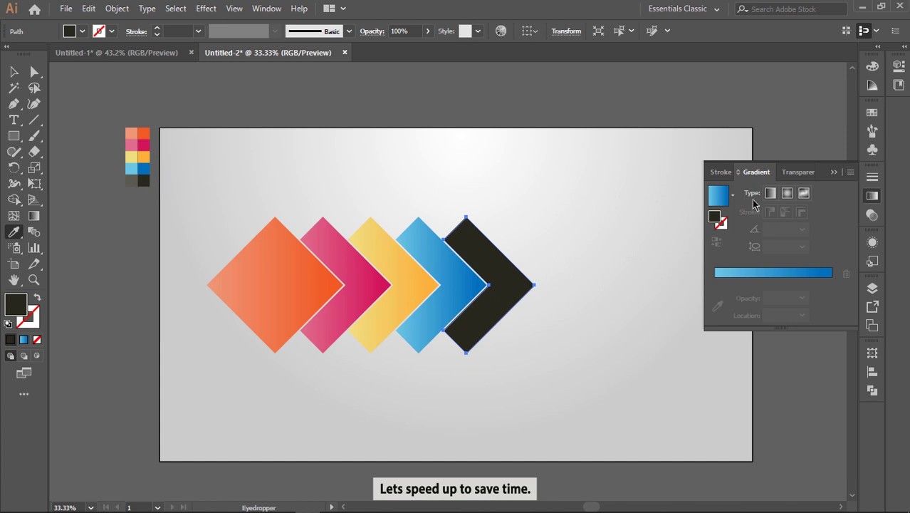
left_click(771, 193)
left_click(818, 297)
left_click(144, 180)
left_click(715, 298)
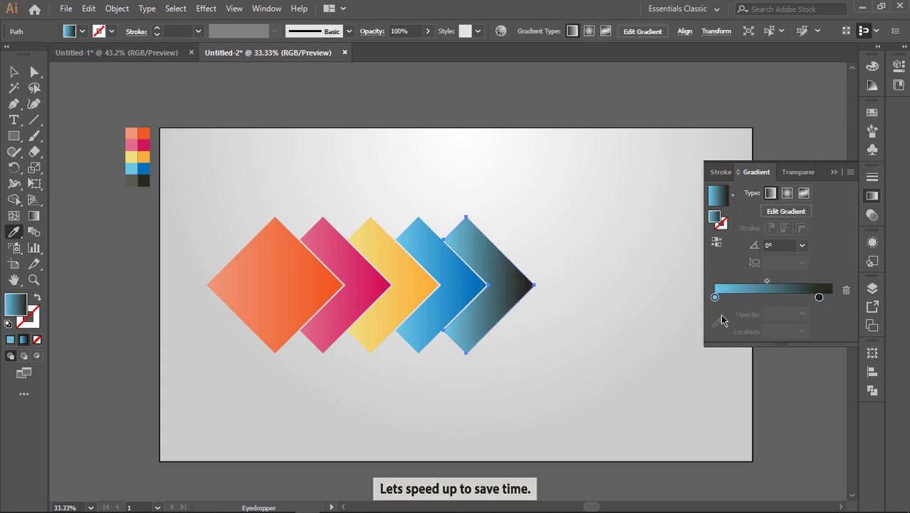
left_click(131, 180)
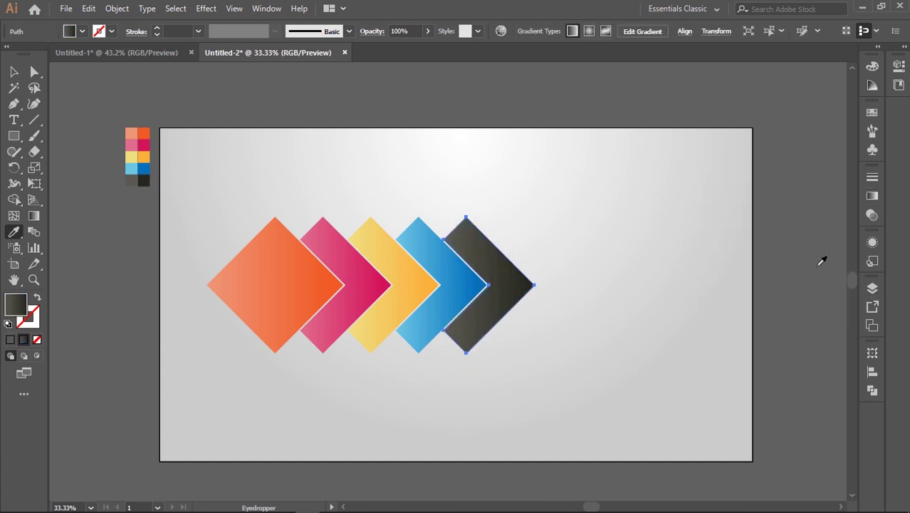
key("v")
left_click(677, 281)
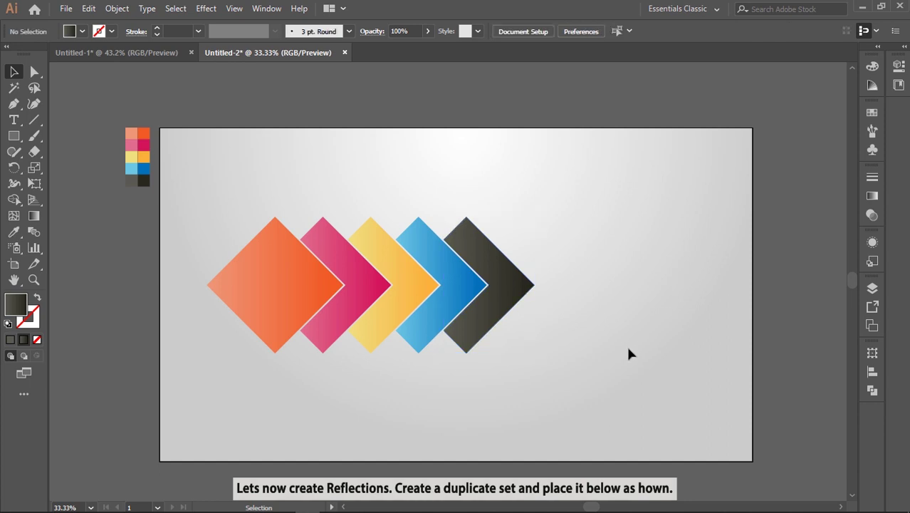
Duplicate the row of five shapes straight below the original so their tips touch, and deselect it
left_click_drag(584, 382, 185, 197)
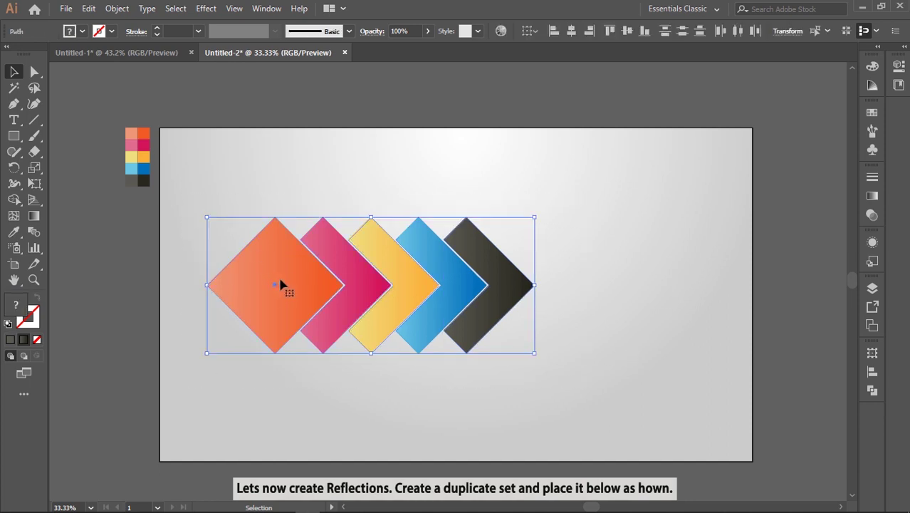
left_click_drag(299, 273, 301, 408)
left_click(590, 344)
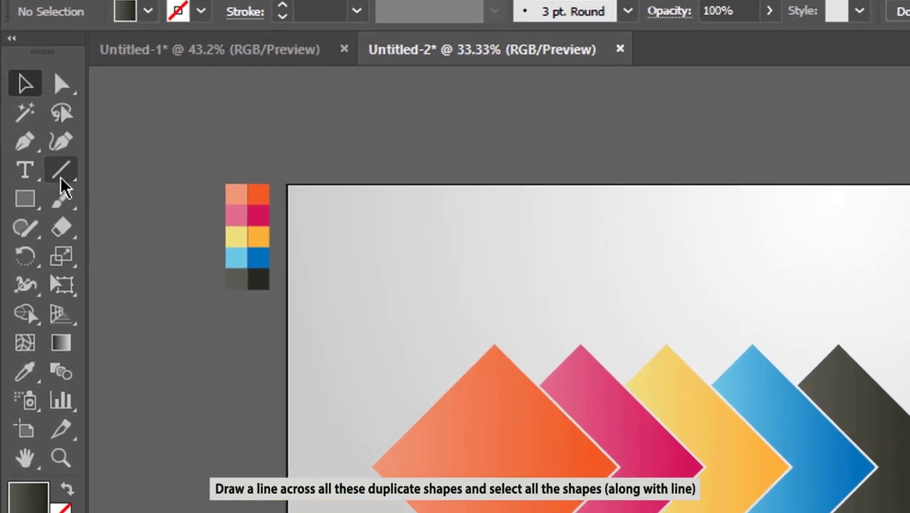
Draw a horizontal line across the upper part of all five duplicate shapes with the Line Segment tool
left_click(36, 123)
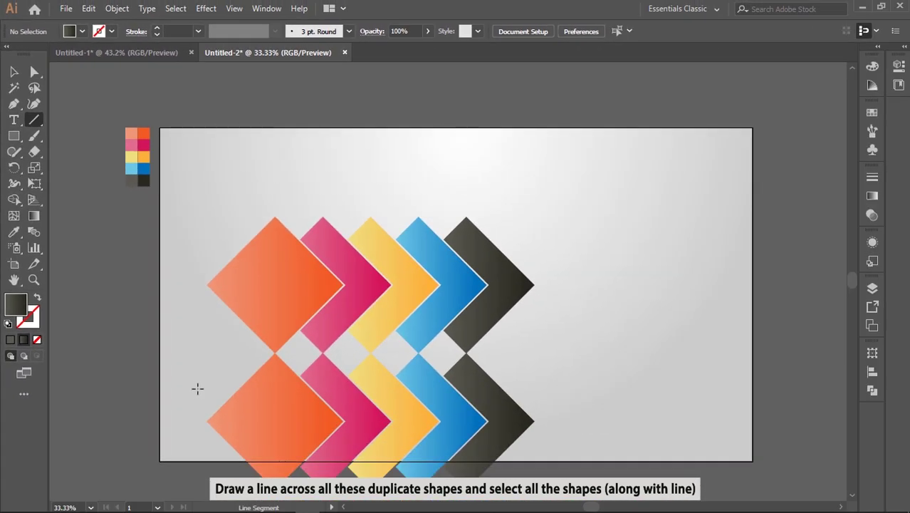
left_click_drag(197, 388, 589, 366)
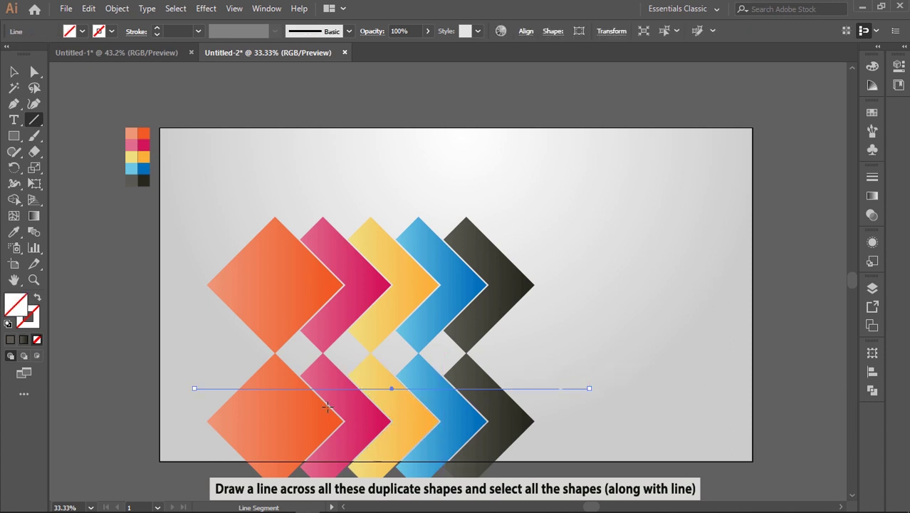
key("alt")
Select the duplicate shapes with the line, remove their portions below it using Shape Builder, and clear the selection
left_click(15, 74)
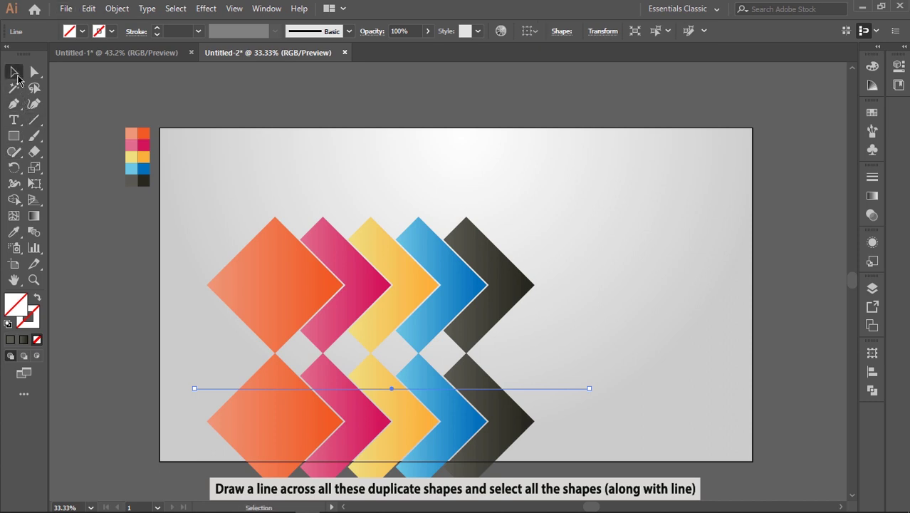
left_click(271, 418, "shift")
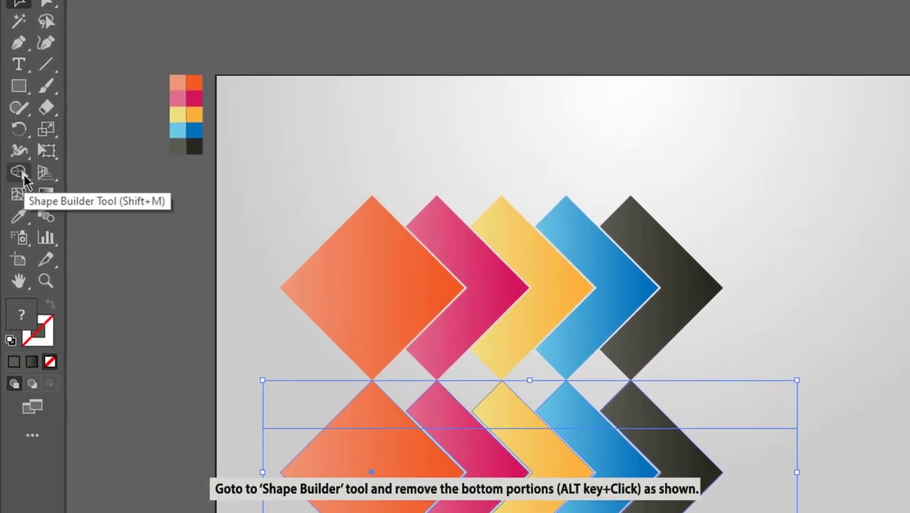
left_click(22, 176)
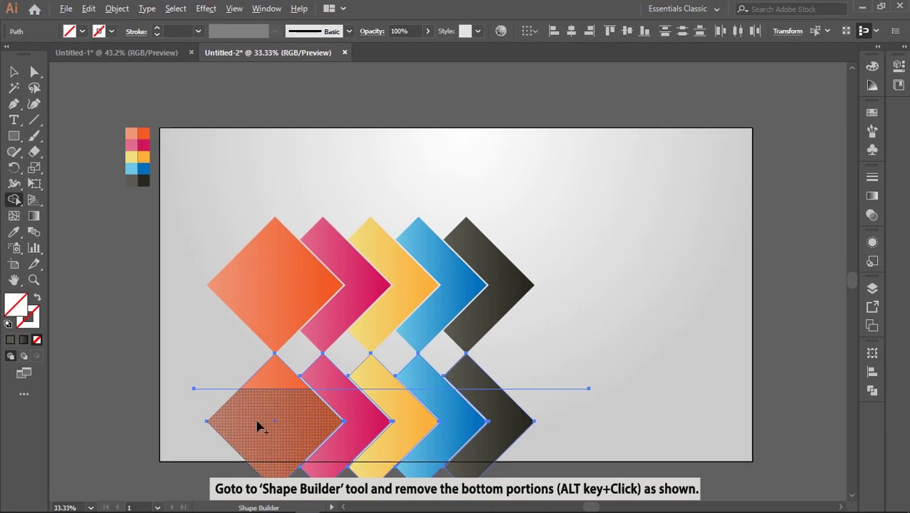
left_click(257, 425, "alt")
left_click(360, 425, "alt")
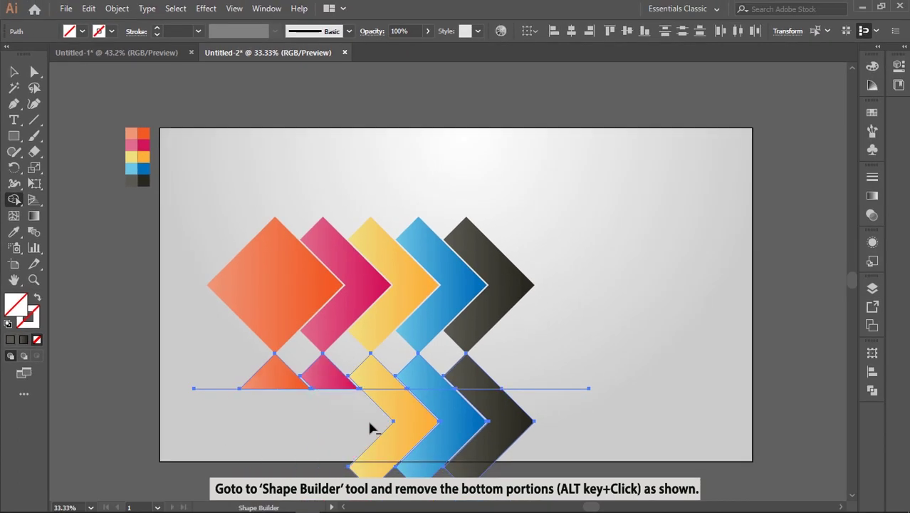
left_click(409, 425, "alt")
left_click(452, 425, "alt")
left_click(506, 425, "alt")
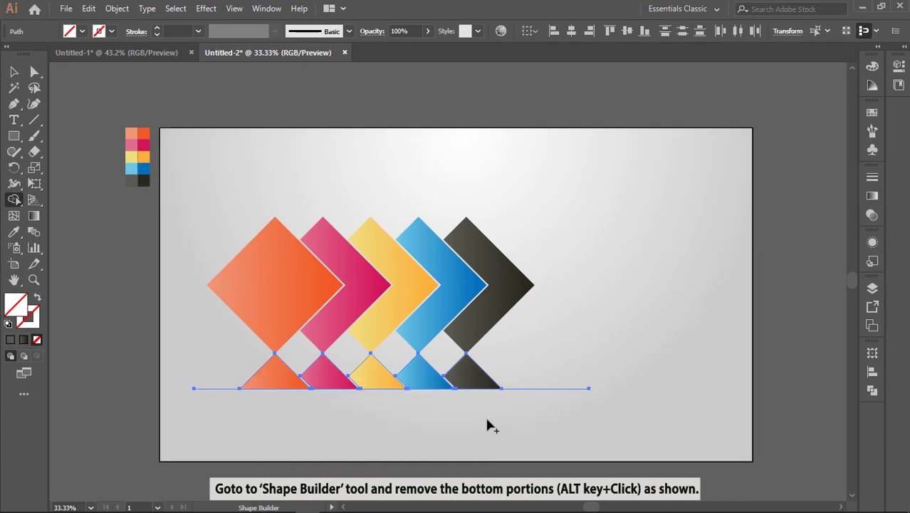
key("v")
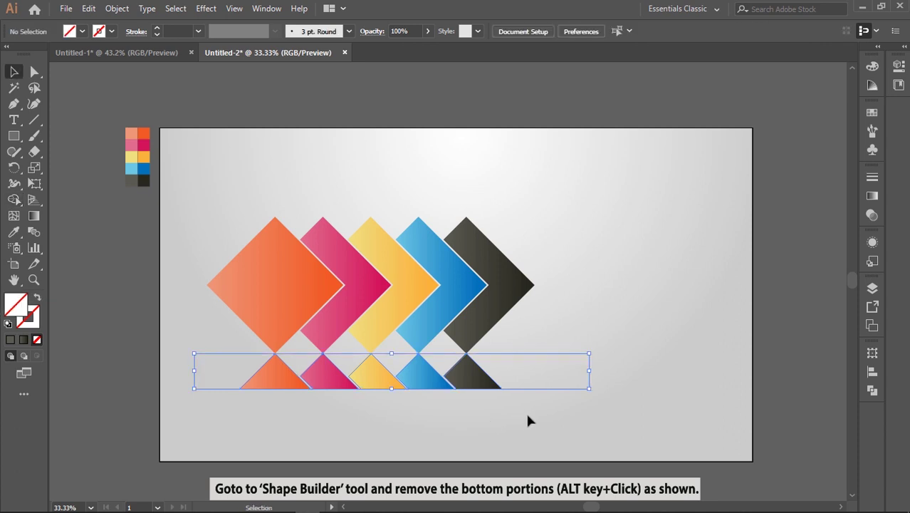
left_click(532, 396)
left_click(531, 390)
left_click_drag(528, 390, 531, 410)
left_click(584, 407)
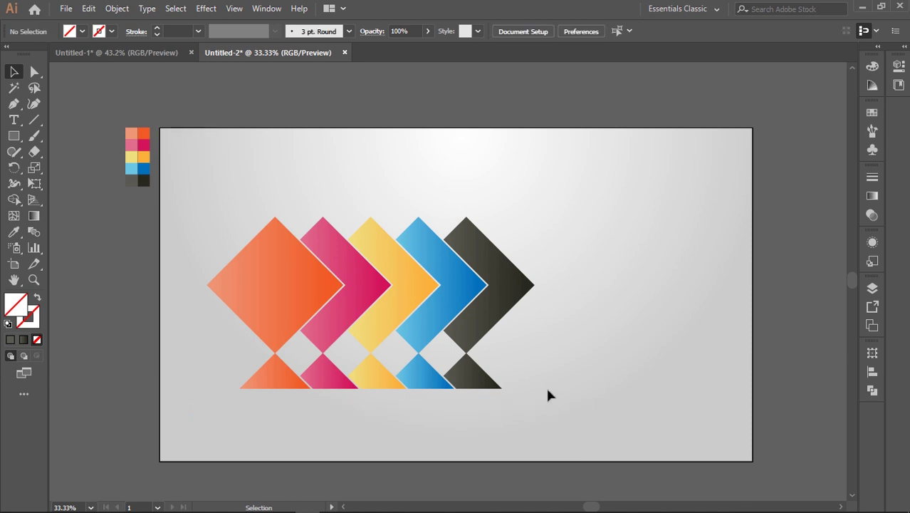
Select all five trimmed shapes below the row and apply a slight Gaussian Blur to them, checking it with the preview
left_click(469, 382)
left_click(408, 384, "shift")
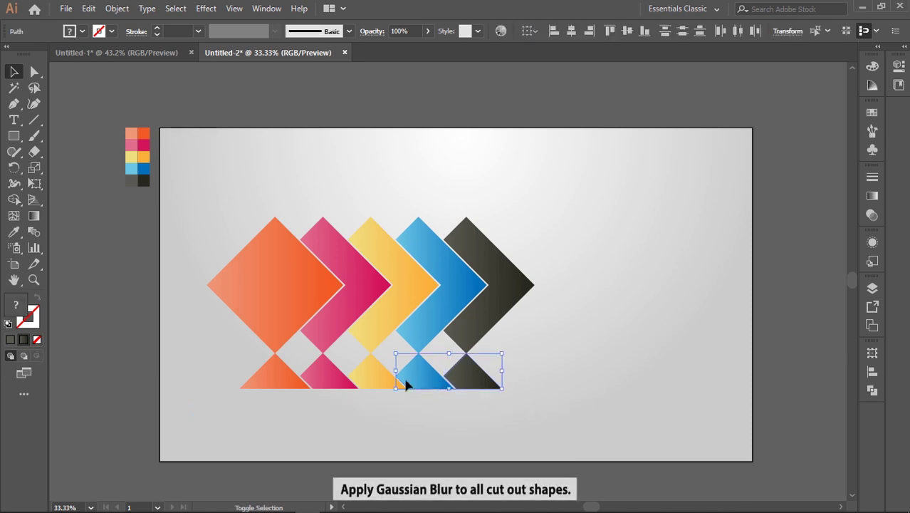
left_click(365, 378, "shift")
left_click(327, 380, "shift")
left_click(284, 381, "shift")
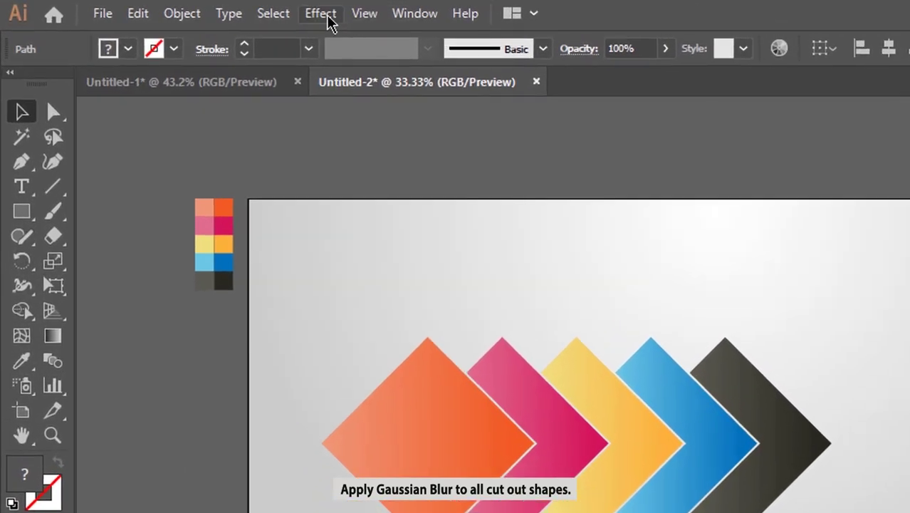
left_click(206, 9)
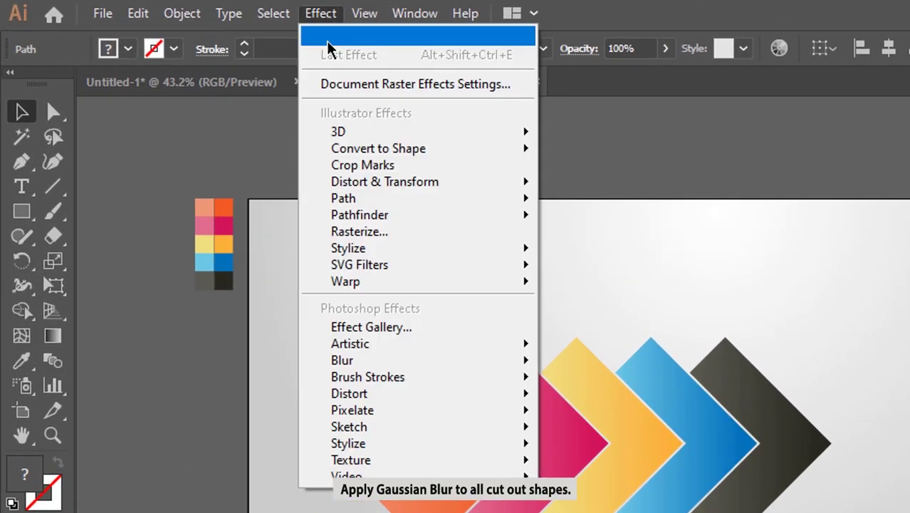
mouse_move(398, 363)
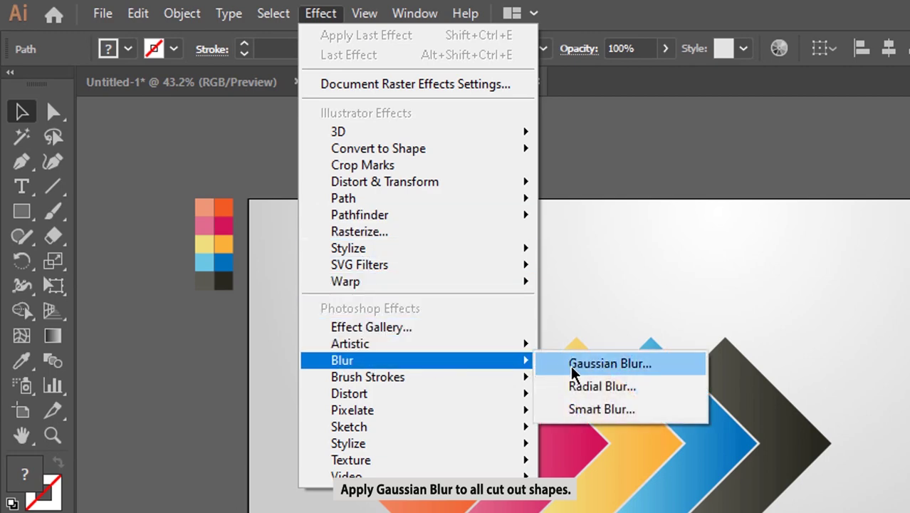
left_click(572, 365)
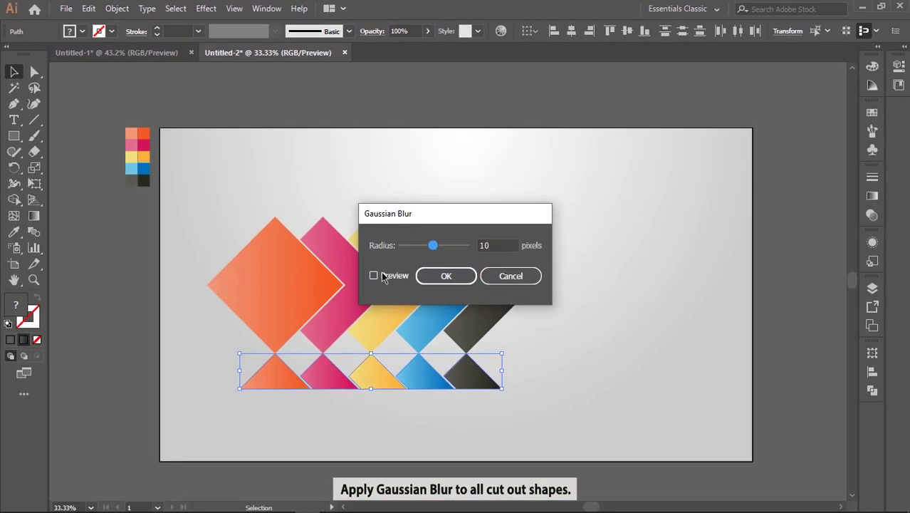
left_click(382, 277)
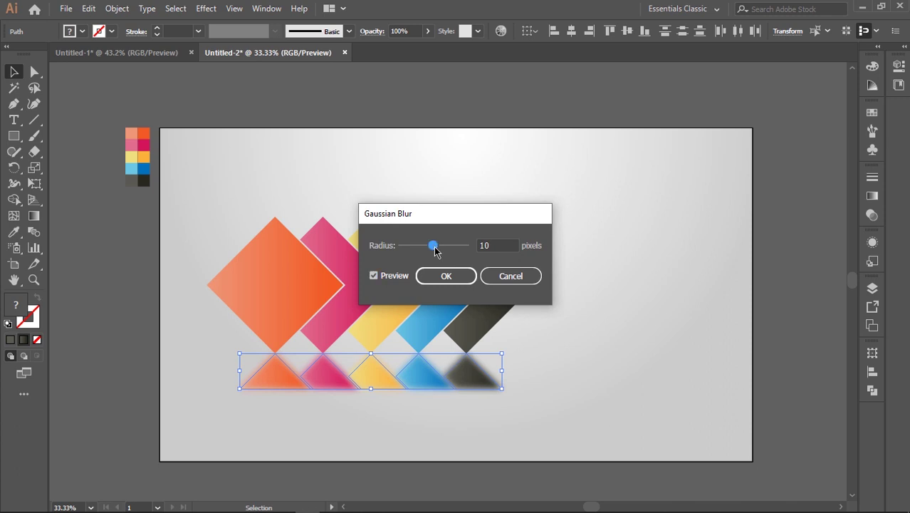
left_click_drag(436, 245, 441, 246)
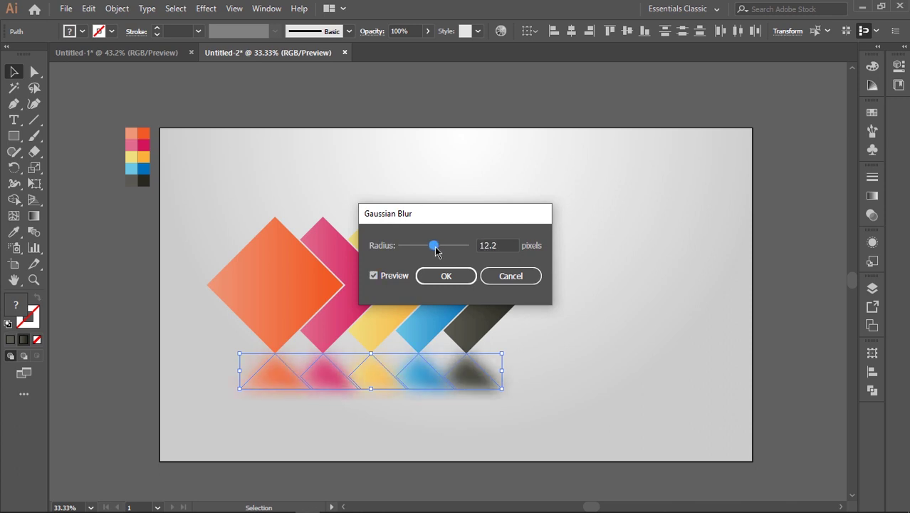
mouse_move(435, 248)
left_mouse_down()
mouse_move(420, 253)
mouse_move(434, 253)
left_mouse_up()
left_click(469, 277)
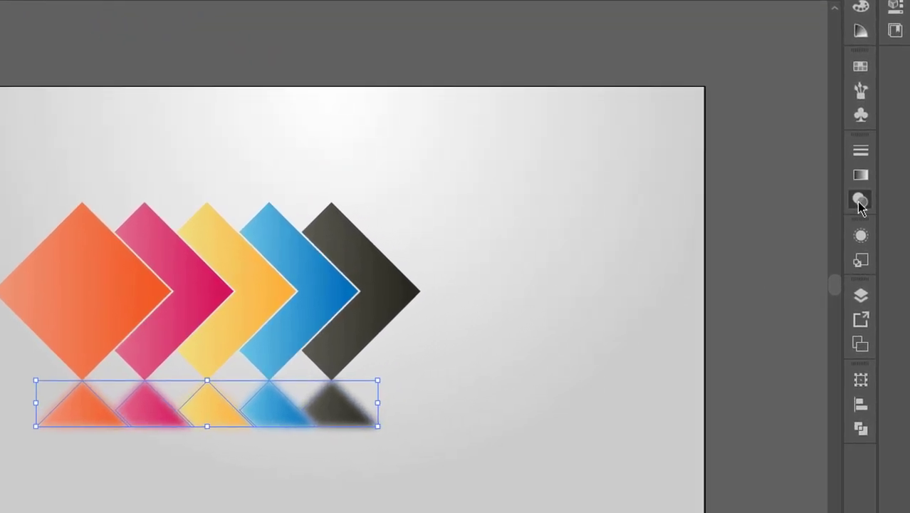
Lower the blurred reflections' opacity to 36%, flatten them to about three quarters of their height with their tips in place, and deselect them
left_click(859, 202)
left_click(817, 172)
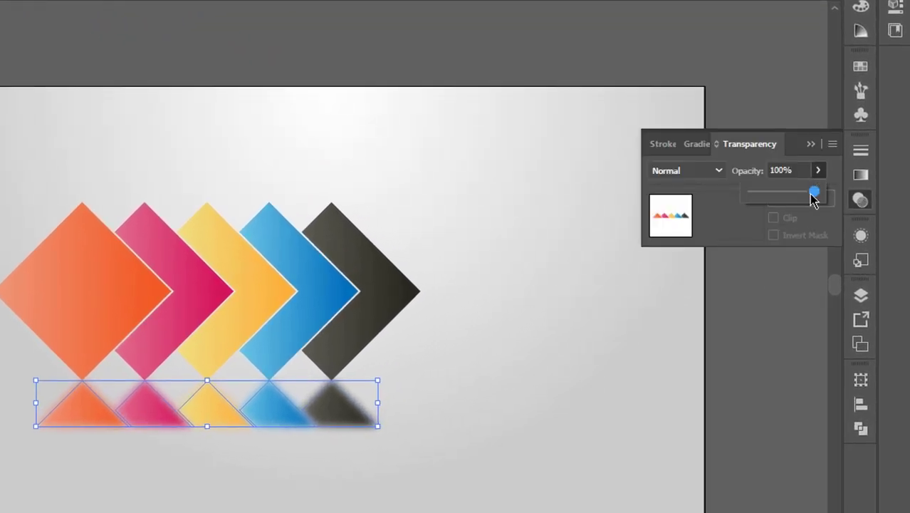
left_click_drag(814, 200, 776, 200)
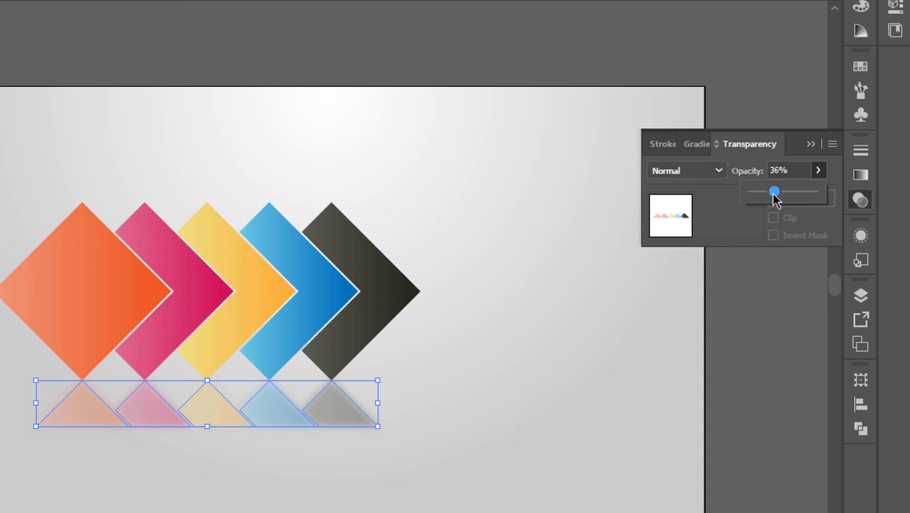
left_click(809, 145)
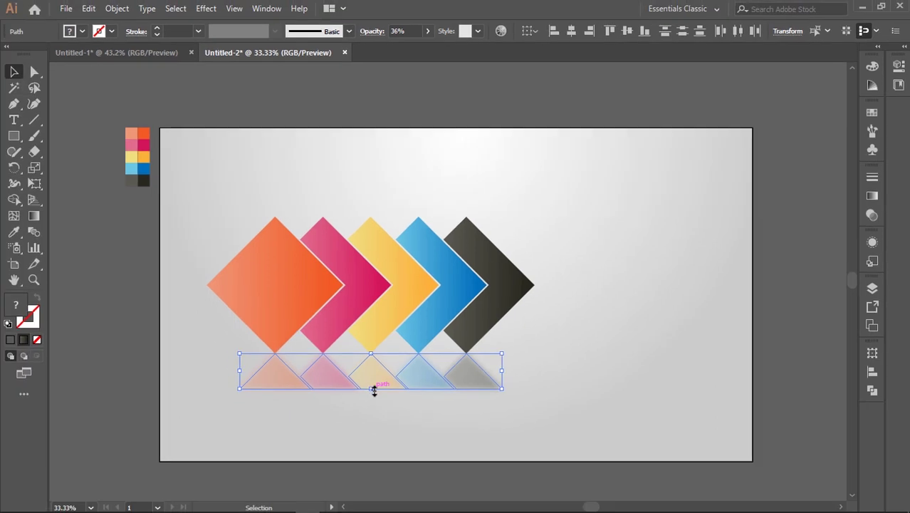
left_click_drag(374, 388, 374, 380)
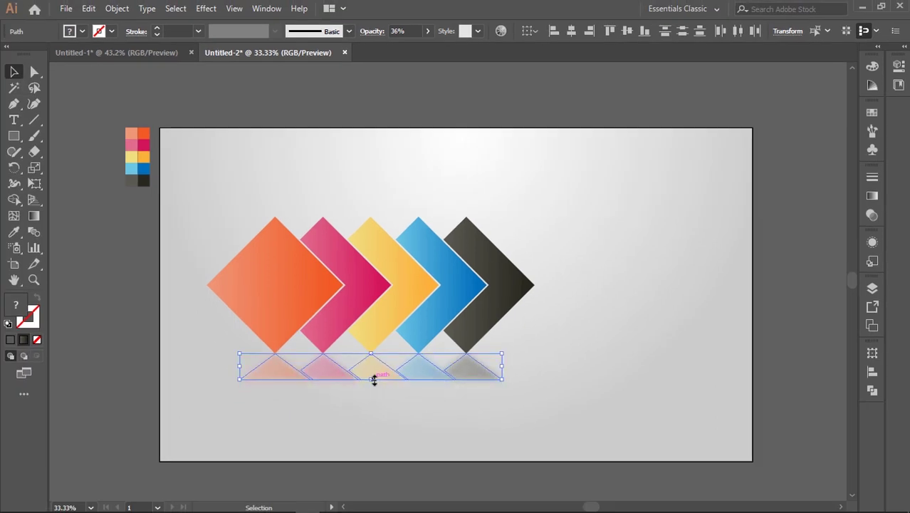
left_click(380, 418)
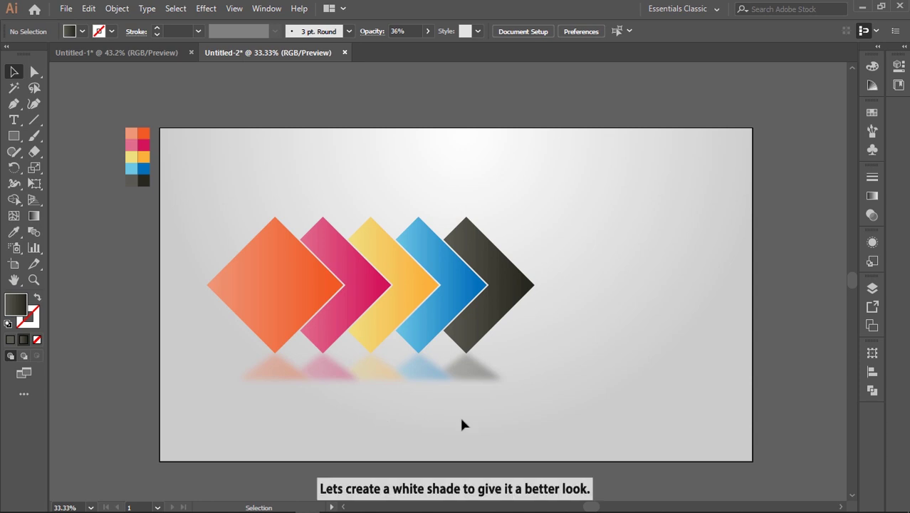
Duplicate the orange diamond into the empty area right of the row and draw a rectangle covering the copy's lower half
left_click(269, 285)
left_click_drag(271, 285, 644, 309)
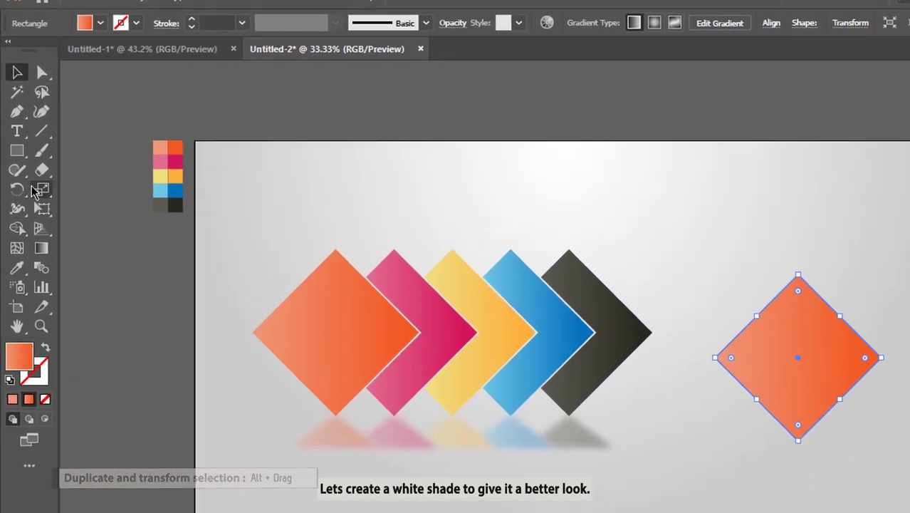
left_click(17, 150)
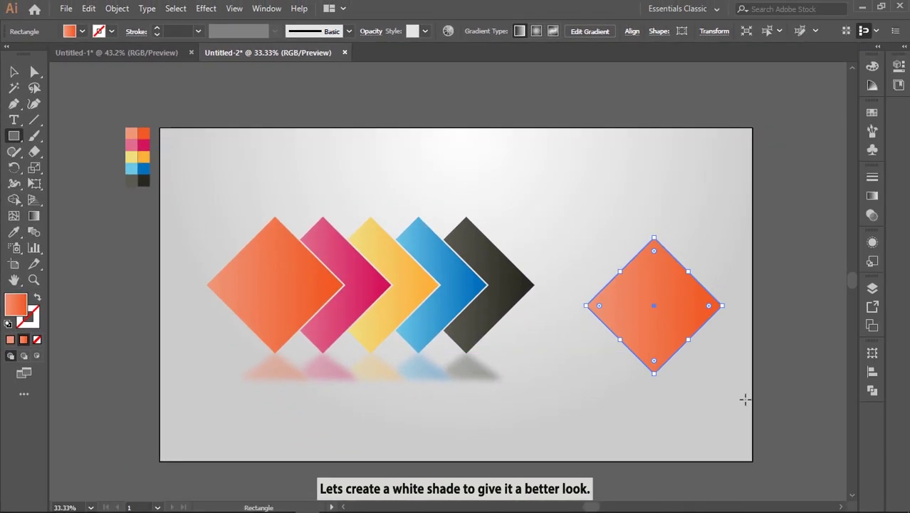
left_click_drag(744, 421, 563, 306)
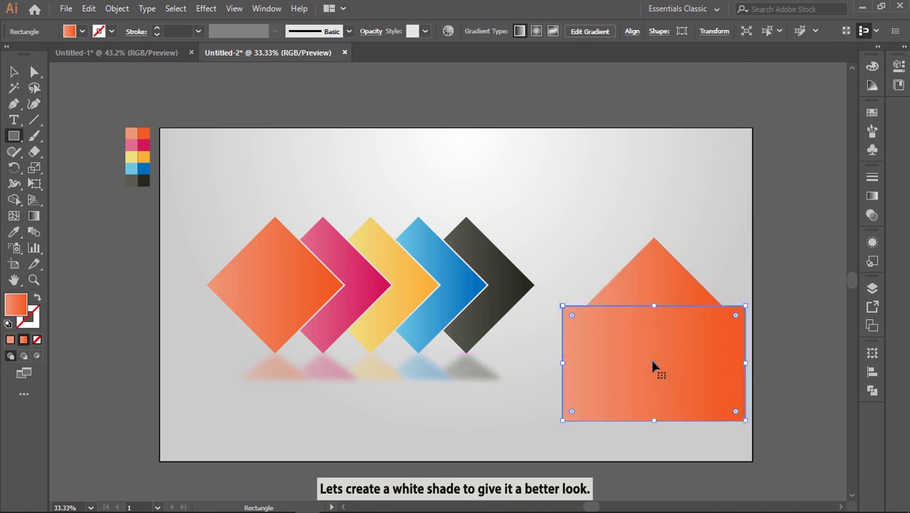
Split the diamond copy along the rectangle's upper edge with Shape Builder, and delete the lower triangle and the rectangle
key("v")
left_click(643, 283, "shift")
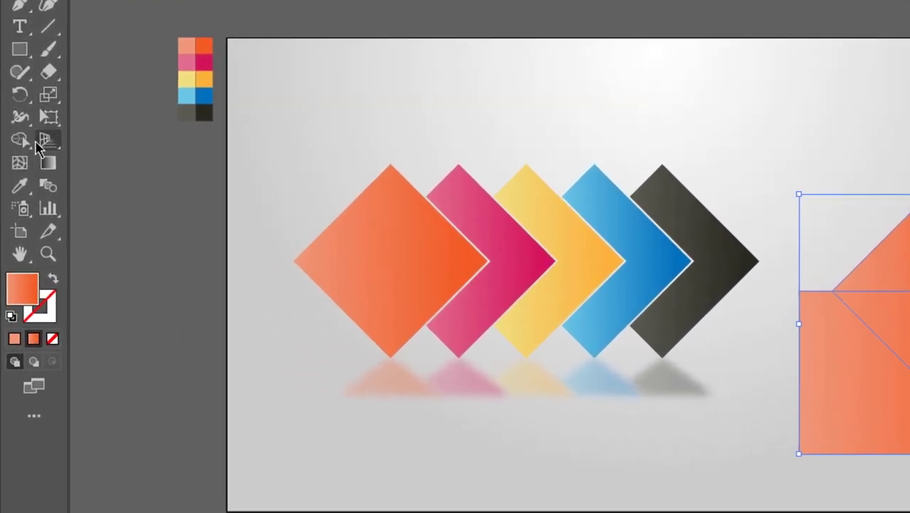
left_click(19, 141)
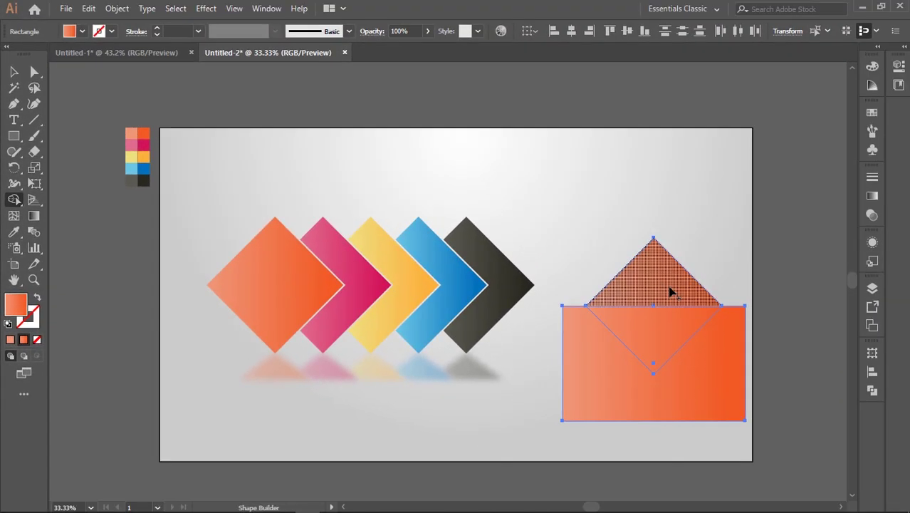
left_click(670, 290)
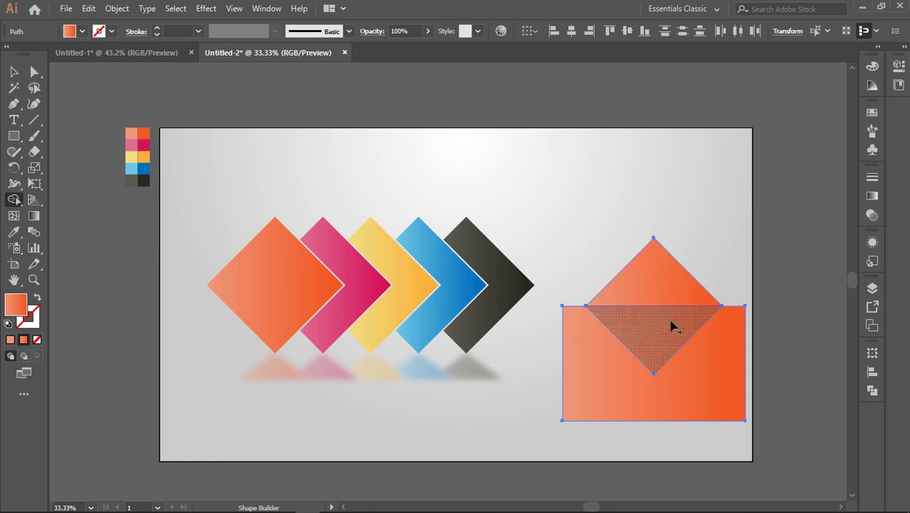
key("v")
left_click(557, 443)
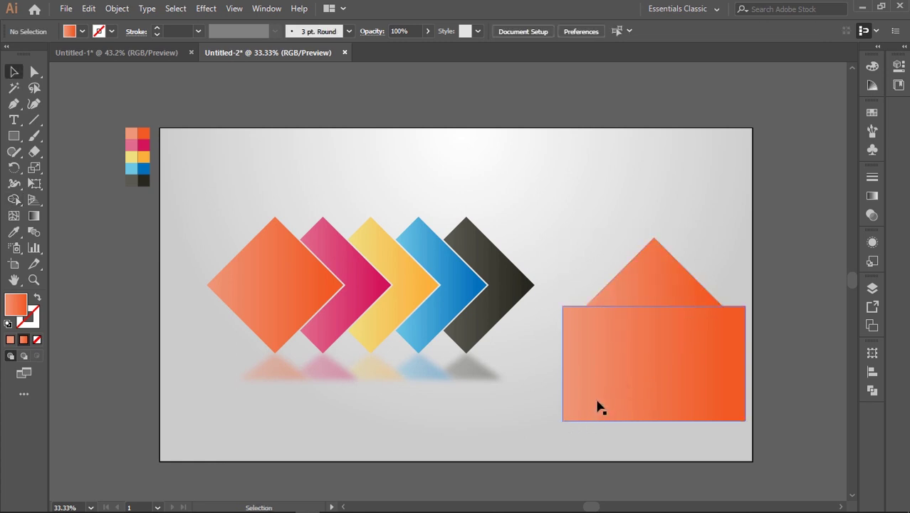
left_click_drag(603, 394, 436, 432)
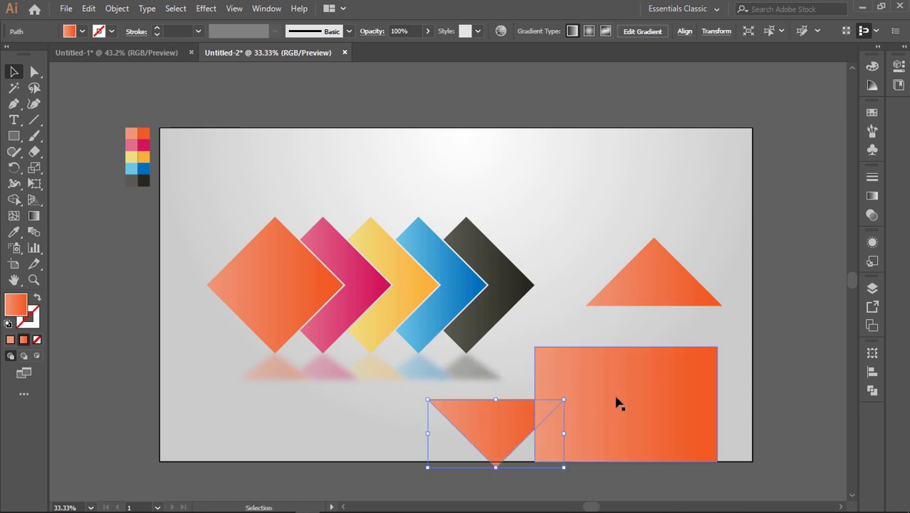
left_click(651, 393, "shift")
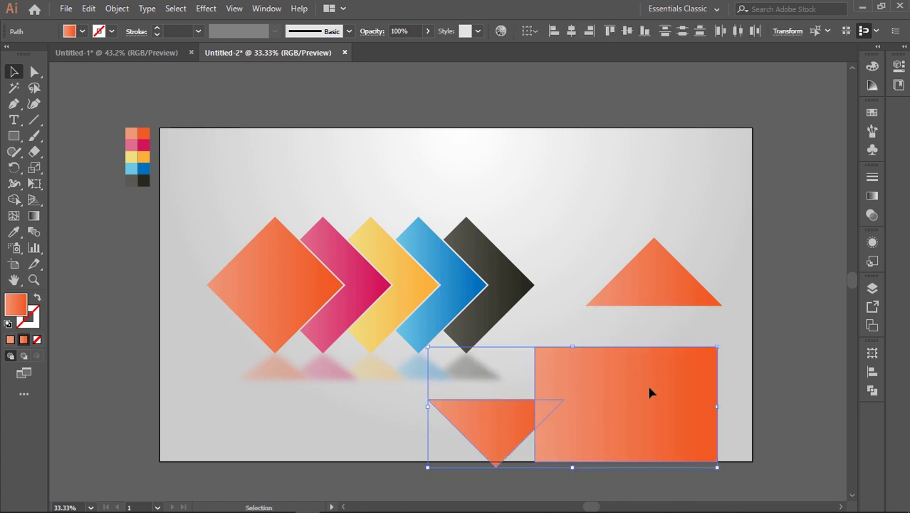
key("Delete")
Give the remaining orange triangle a solid off-white fill with the hex value EDECE6
left_click(661, 290)
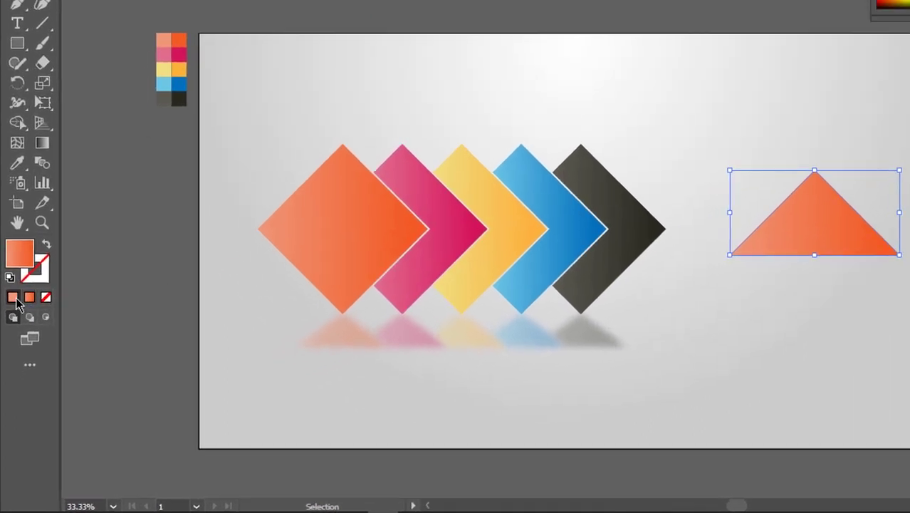
left_click(14, 298)
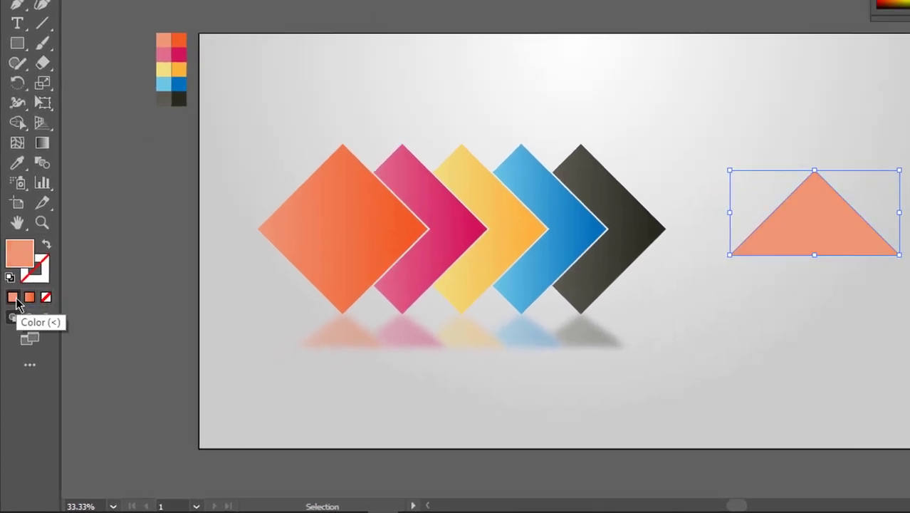
left_click(9, 277)
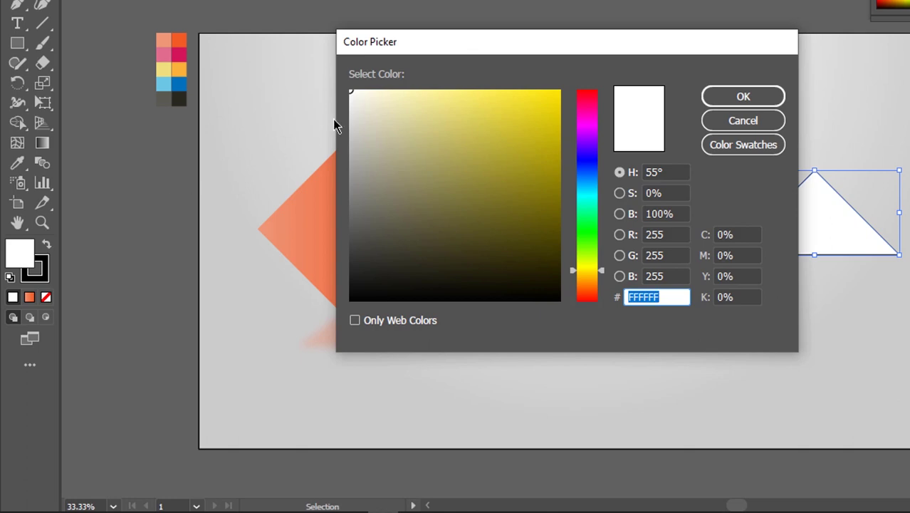
type("EDECE6")
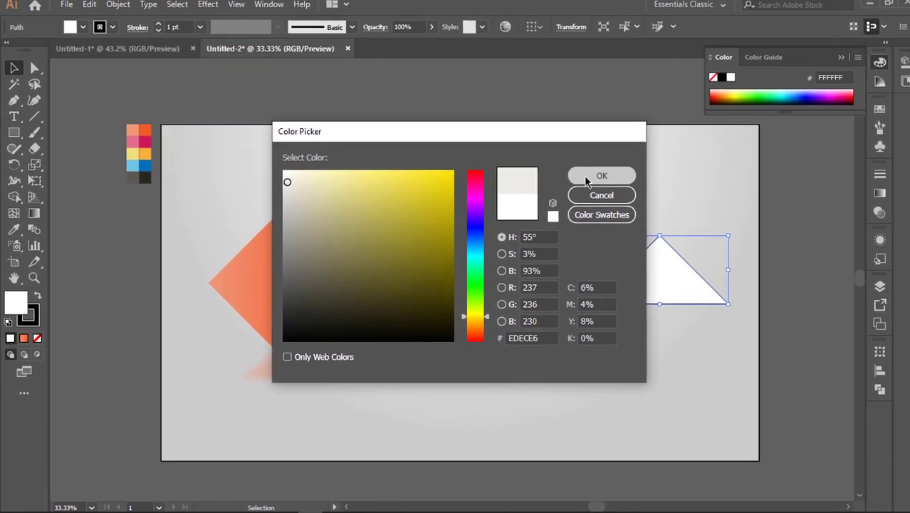
left_click(742, 96)
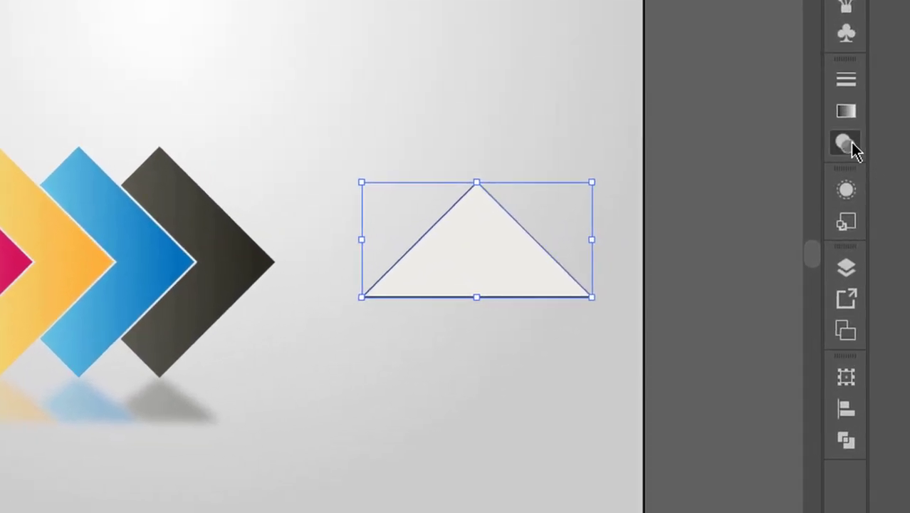
Set the off-white triangle's opacity to 35%, place it over the upper half of the orange diamond in the row, and deselect it
left_click(865, 199)
left_click(790, 105)
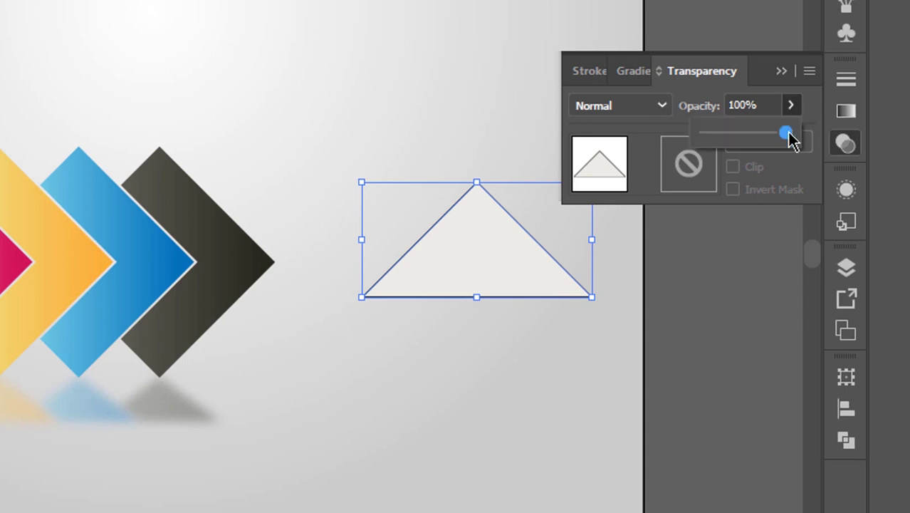
left_click_drag(788, 134, 737, 143)
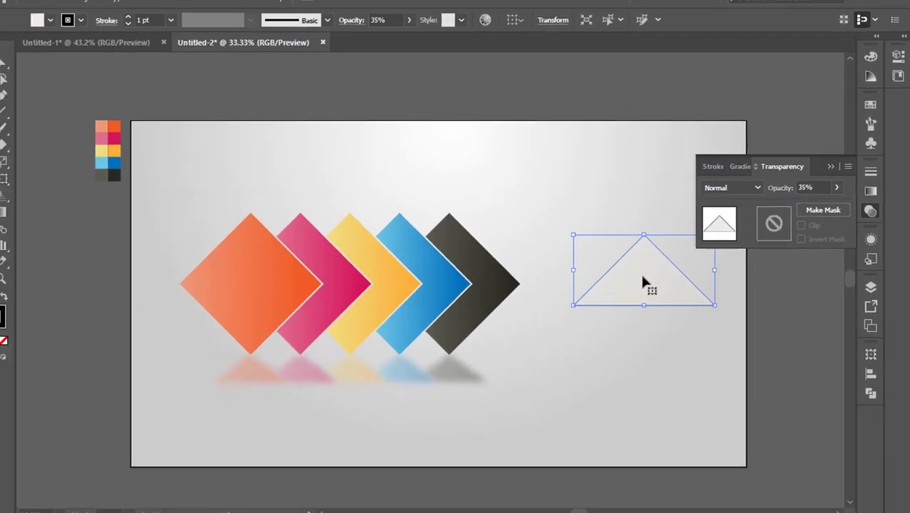
left_click_drag(642, 281, 275, 261)
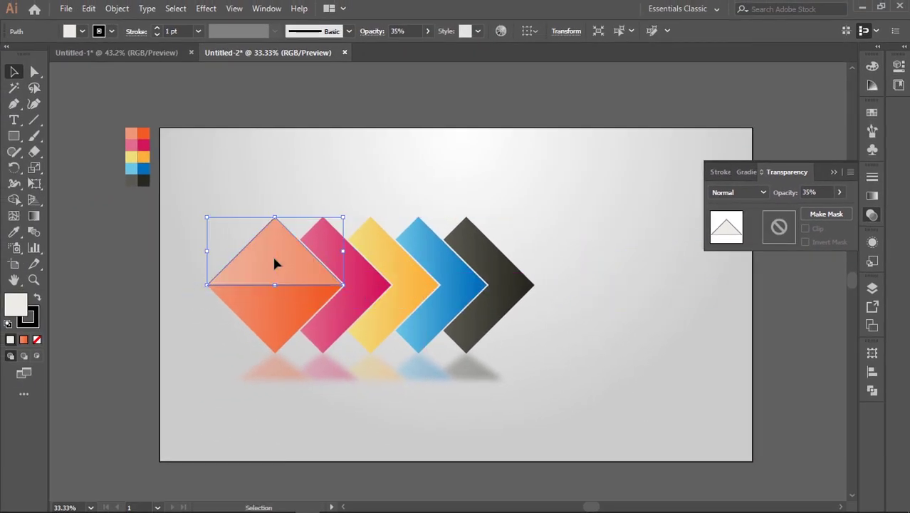
left_click(346, 414)
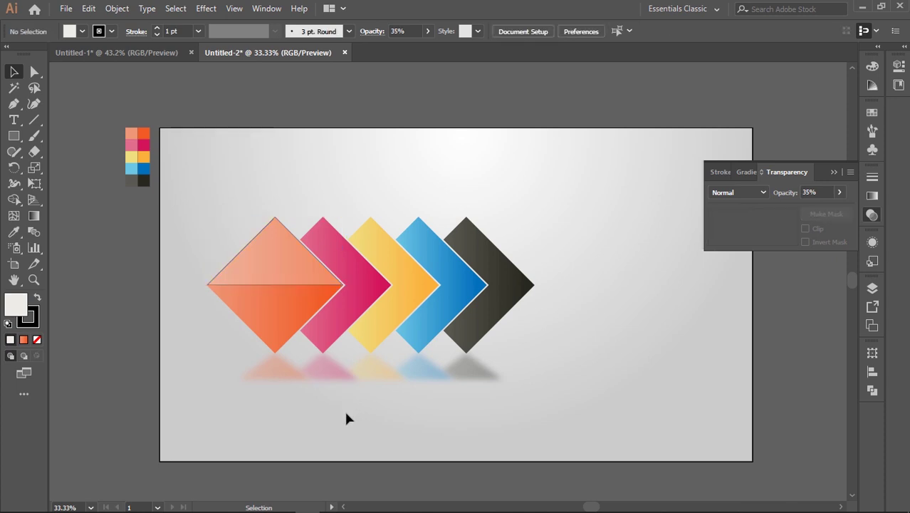
Remove the stroke from the translucent triangle and fine-tune its alignment with the upper edges of the orange diamond
left_click(283, 274)
left_click(37, 319)
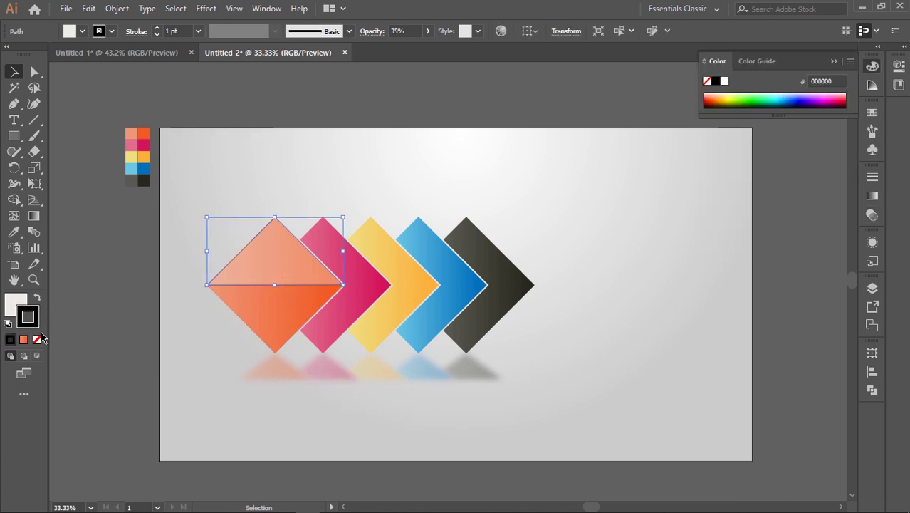
left_click(37, 340)
left_click(15, 302)
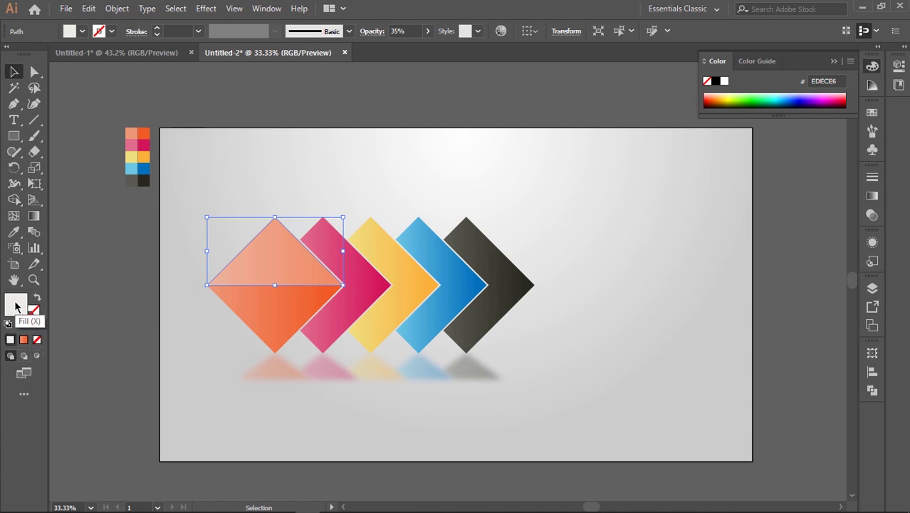
key("ctrl+plus")
key("ctrl+plus")
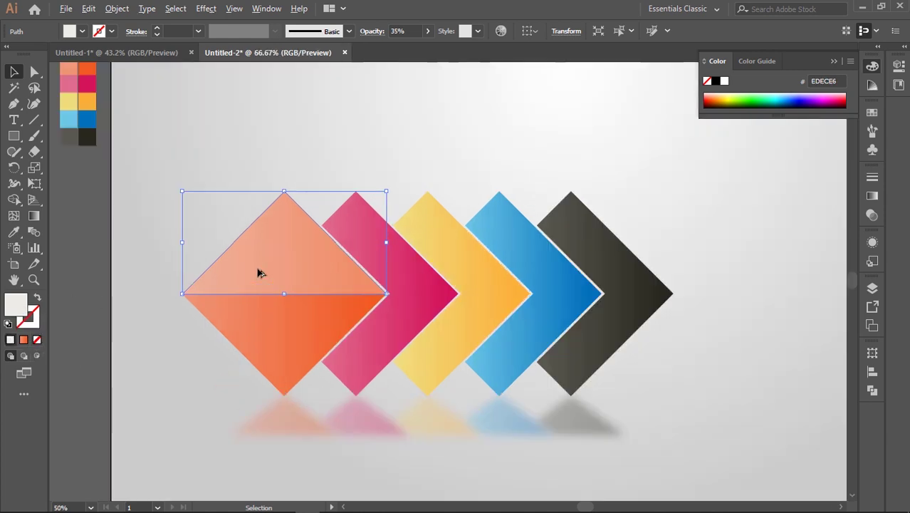
mouse_move(340, 265)
left_mouse_down()
mouse_move(345, 272)
mouse_move(342, 264)
left_mouse_up()
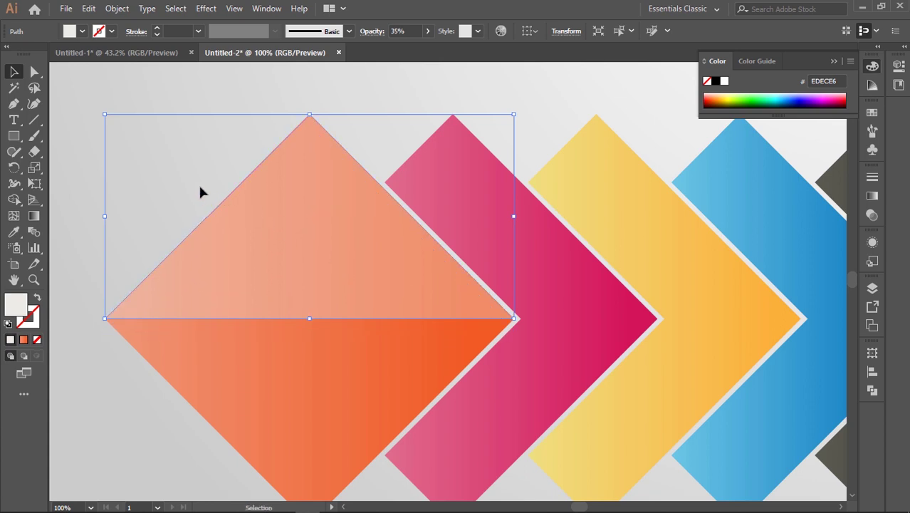
Set the translucent off-white triangle's opacity to 20% and deselect it
left_click(200, 189)
left_click(349, 259)
left_click(870, 215)
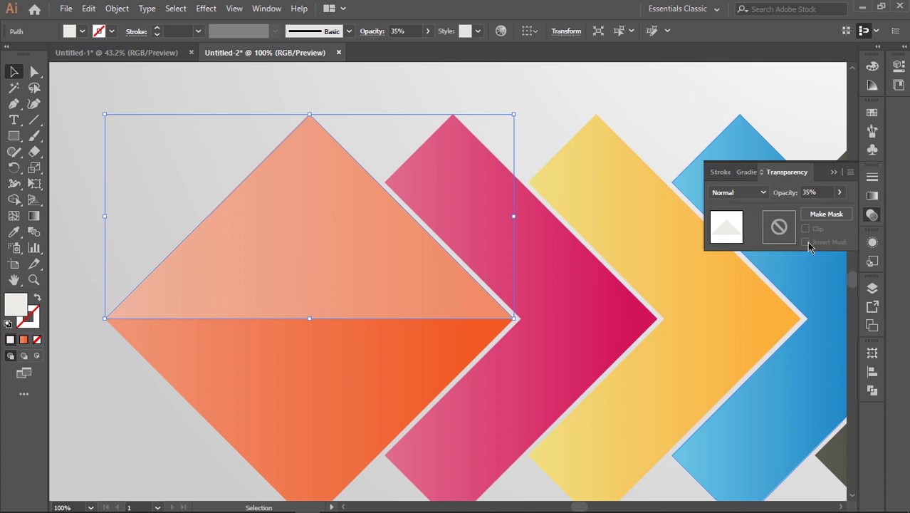
left_click(839, 194)
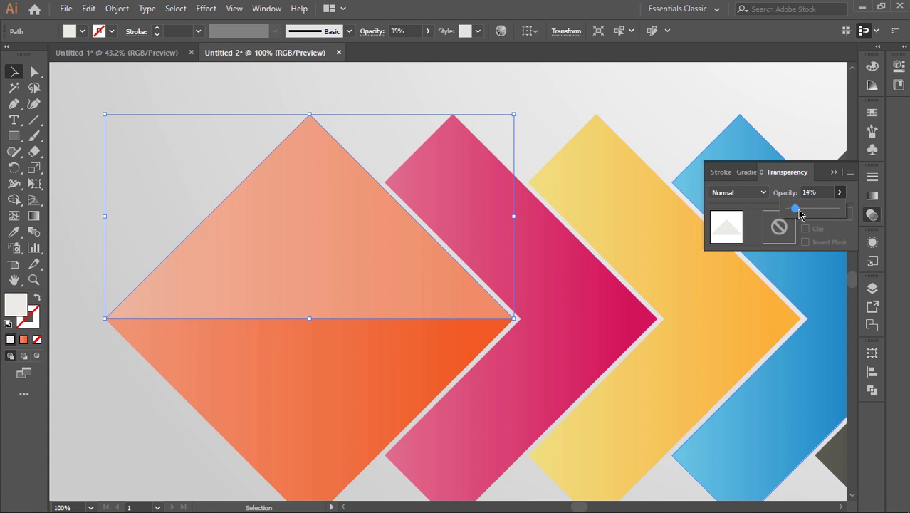
left_click_drag(798, 214, 798, 213)
left_click(817, 192)
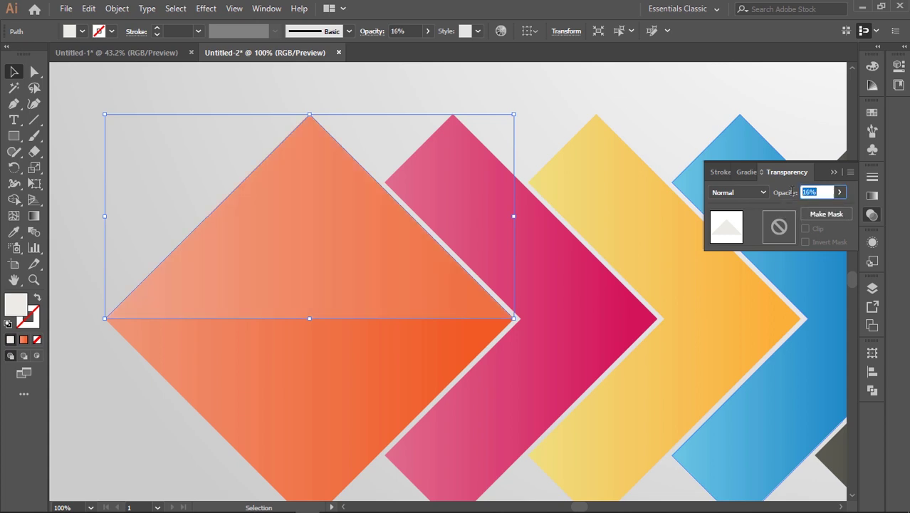
key("Return")
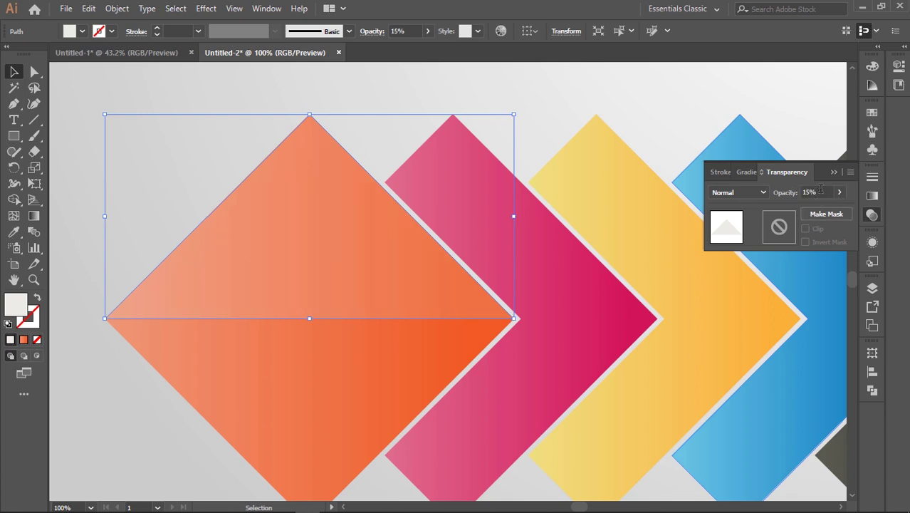
left_click(821, 189)
key("Return")
left_click(834, 173)
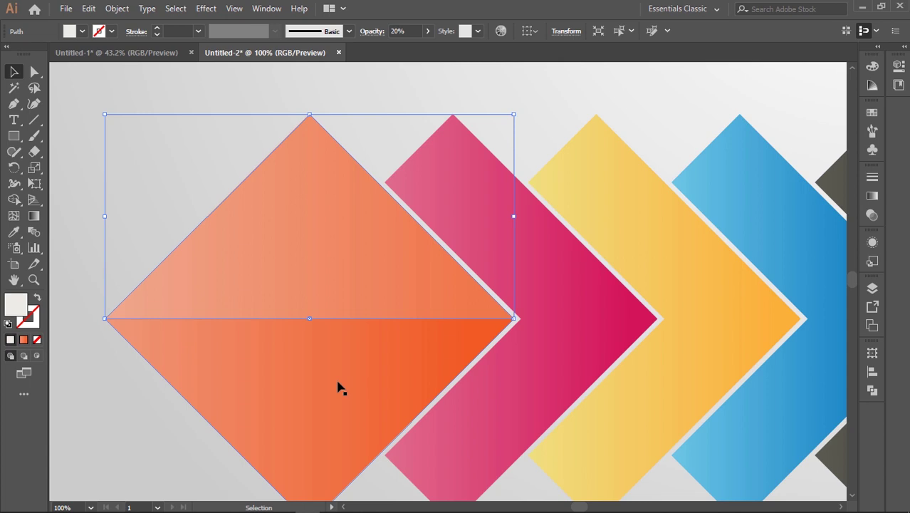
left_click(174, 445)
Duplicate the pink chevron beside the row and draw a rectangle about 471 by 296 px over the copy's lower half, starting at its midline
scroll(214, 424, "down", 2)
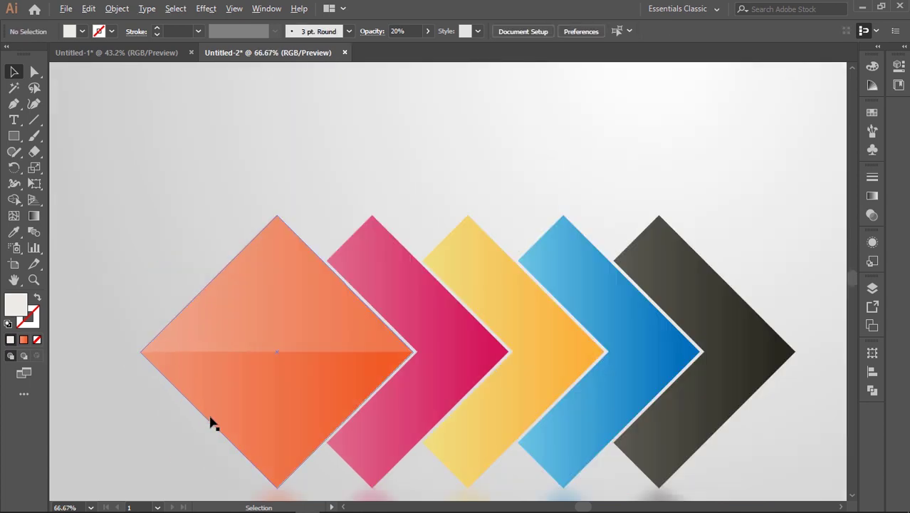
left_click(391, 381)
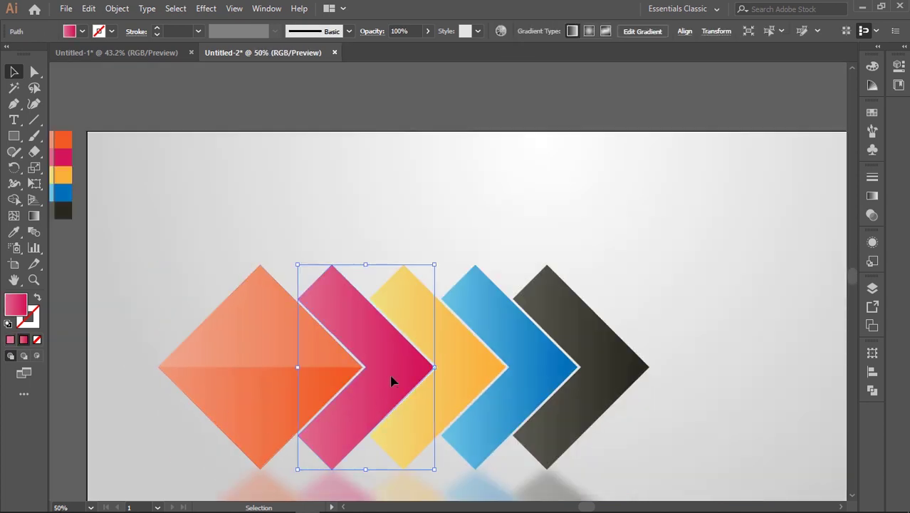
scroll(390, 381, "down", 1)
left_click_drag(408, 386, 700, 381)
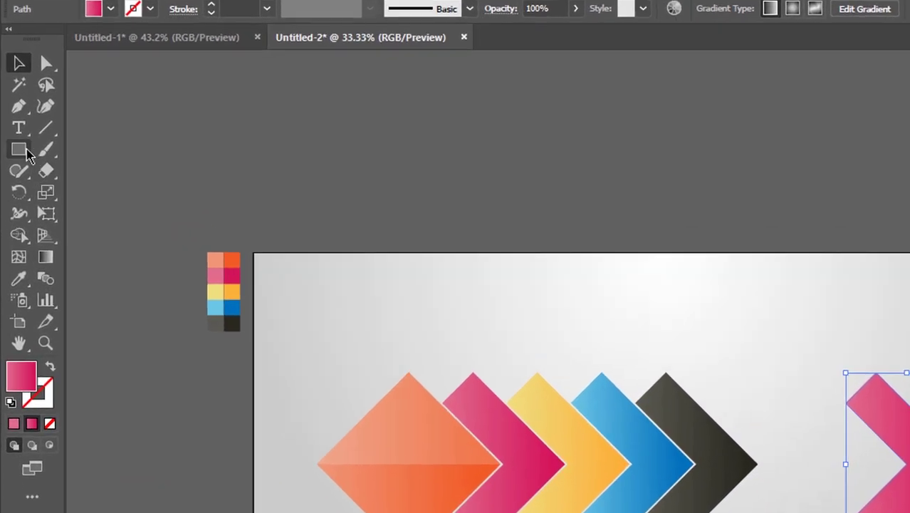
left_click(26, 153)
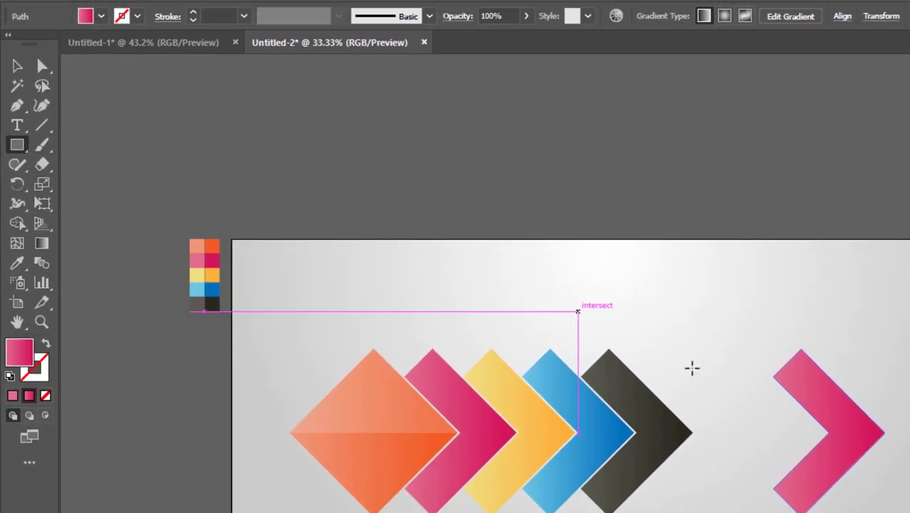
left_click_drag(909, 512, 801, 469)
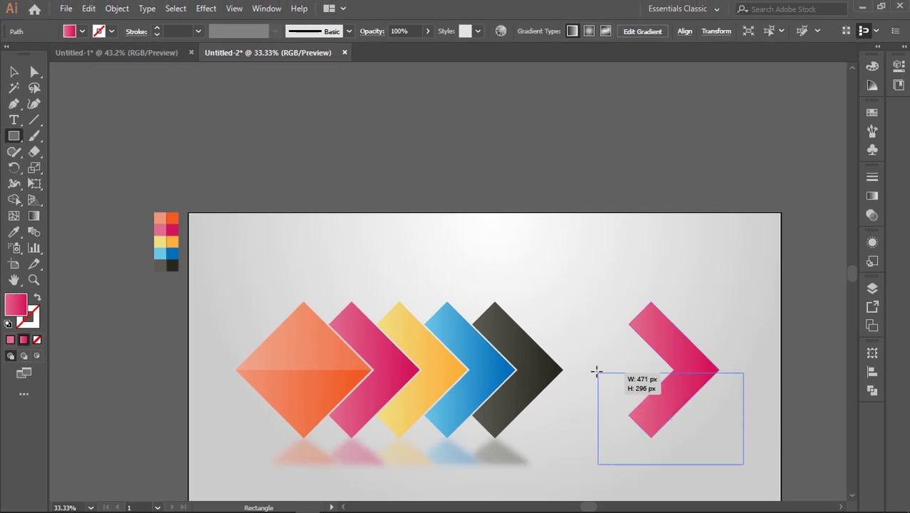
left_click_drag(597, 371, 596, 370)
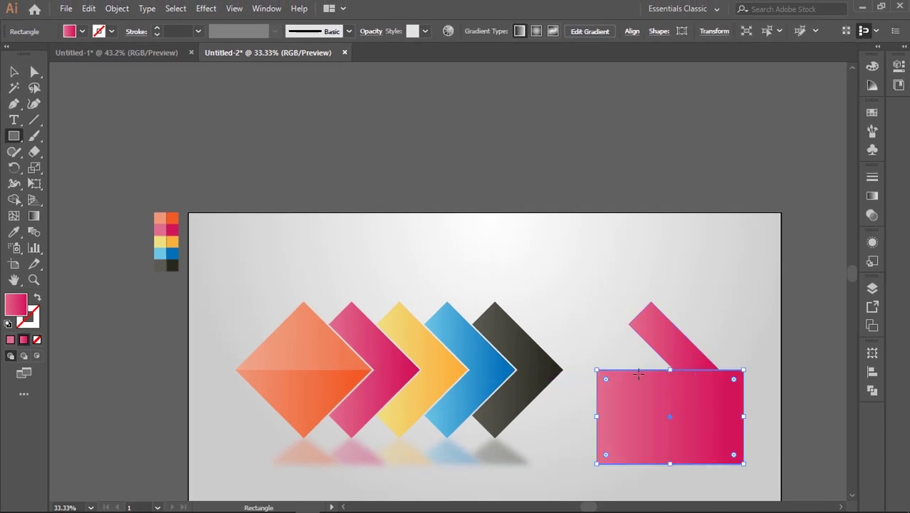
Split the pink chevron copy along the rectangle's upper edge with Shape Builder, and delete the lower piece and the rectangle
key("v")
left_click(662, 348, "shift")
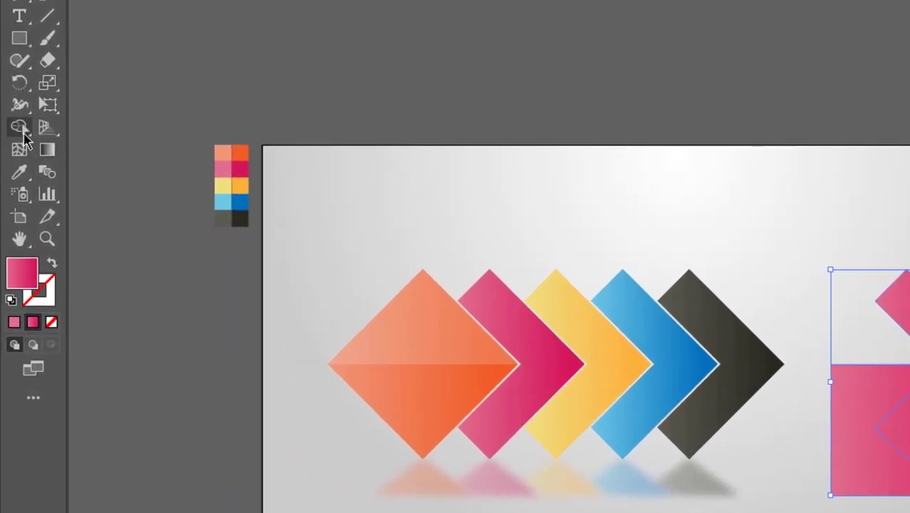
left_click(20, 129)
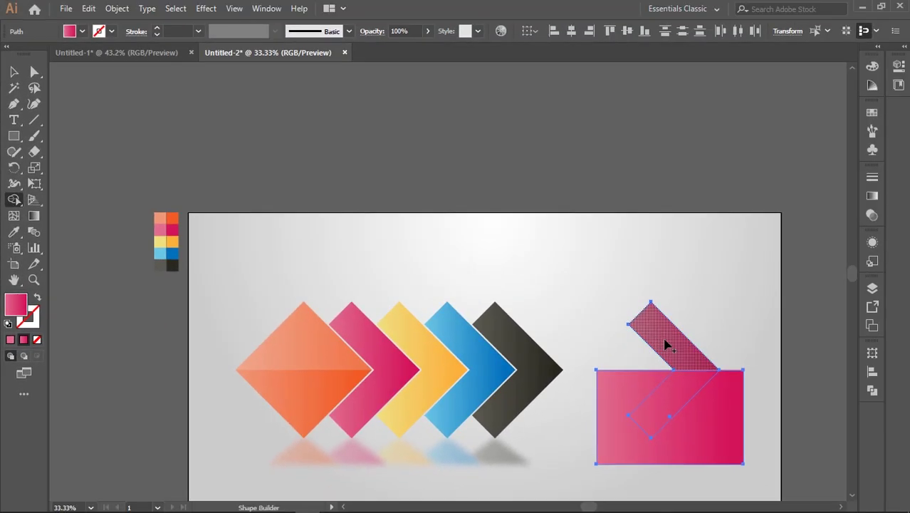
key("v")
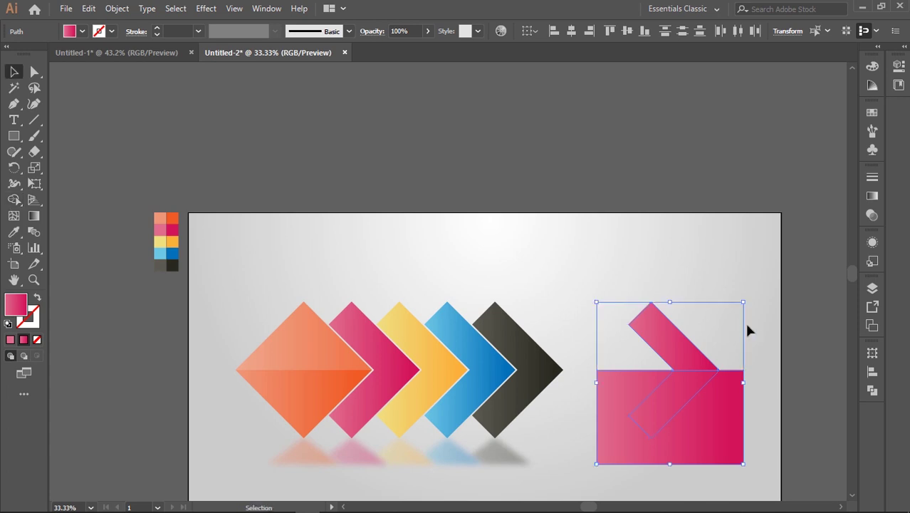
left_click(753, 331)
left_click_drag(731, 426, 722, 445)
left_click_drag(701, 388, 776, 409)
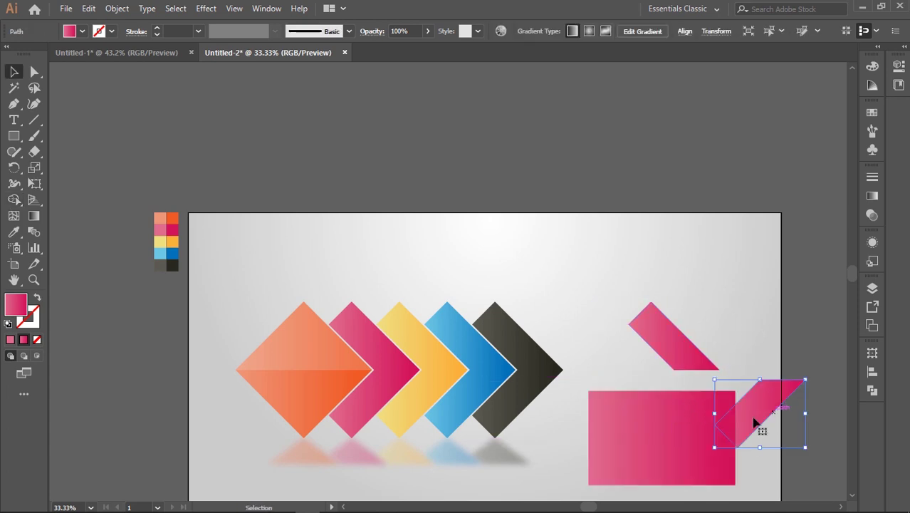
left_click(637, 444, "shift")
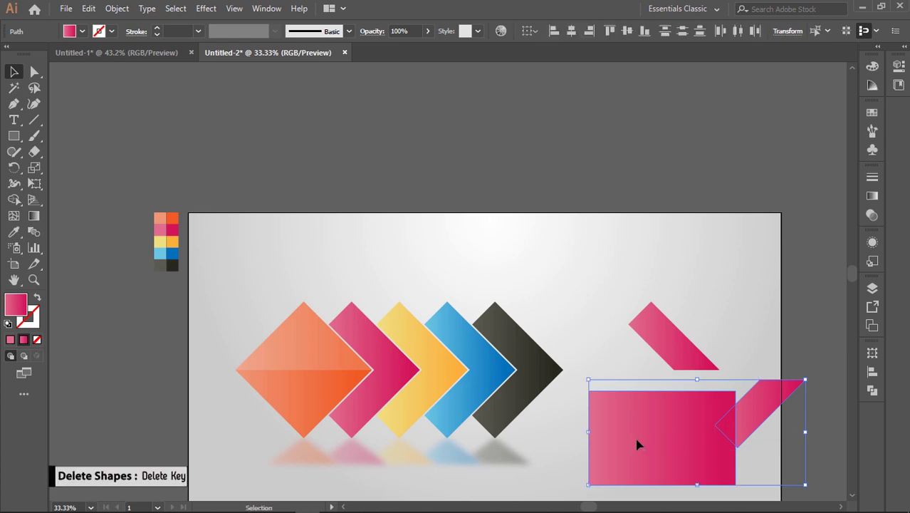
key("Delete")
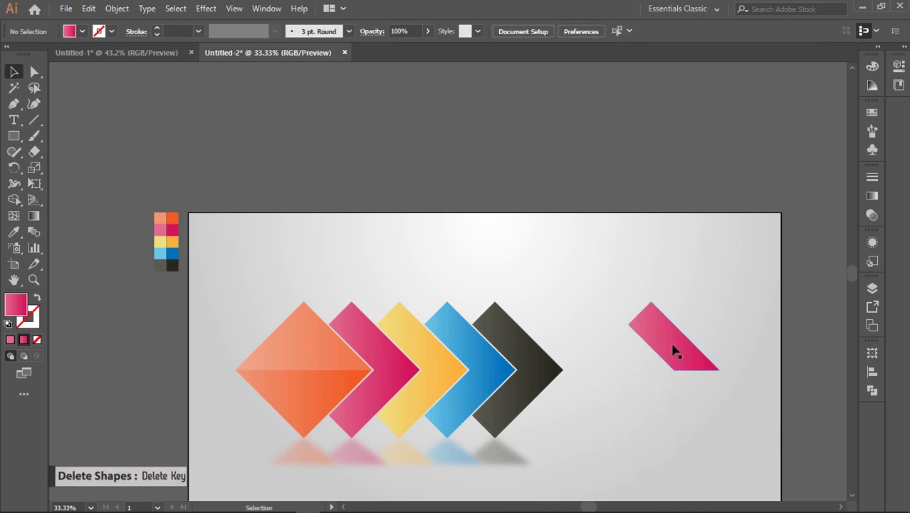
Give the remaining upper chevron piece the default white fill and remove its stroke
left_click(674, 351)
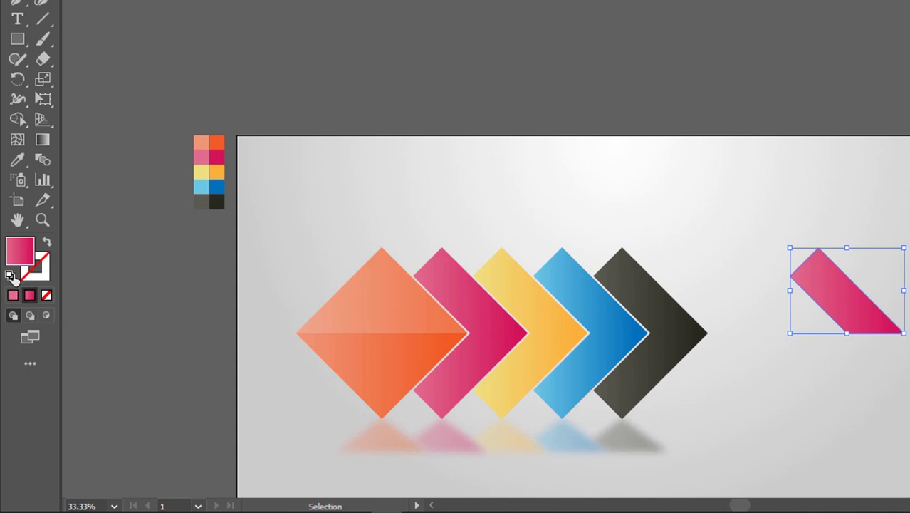
left_click(10, 276)
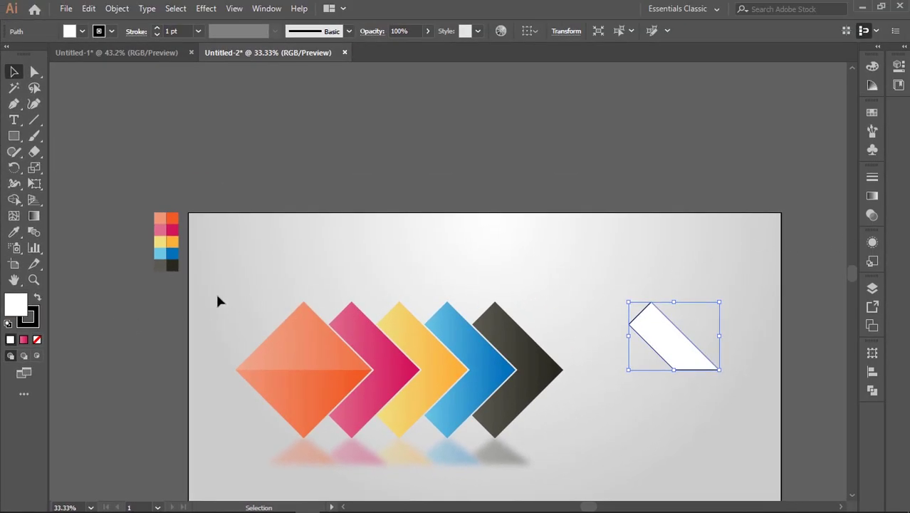
left_click(37, 322)
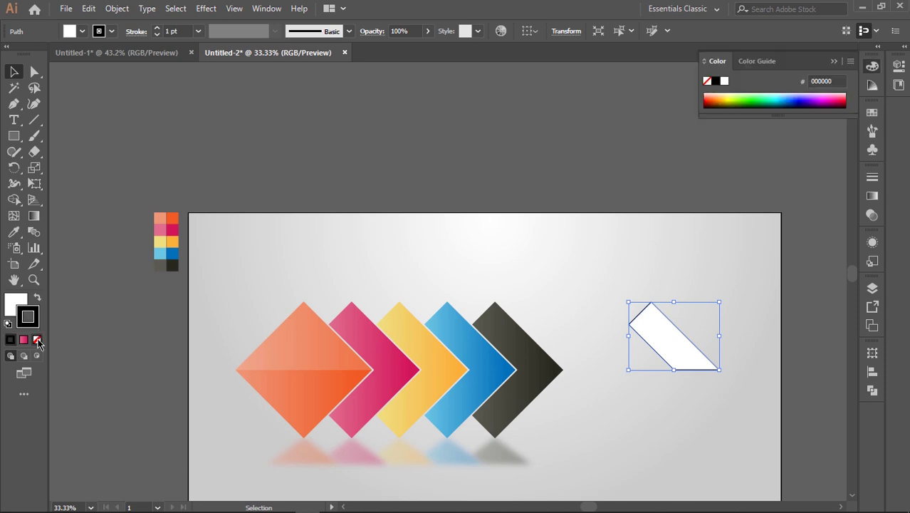
left_click(37, 339)
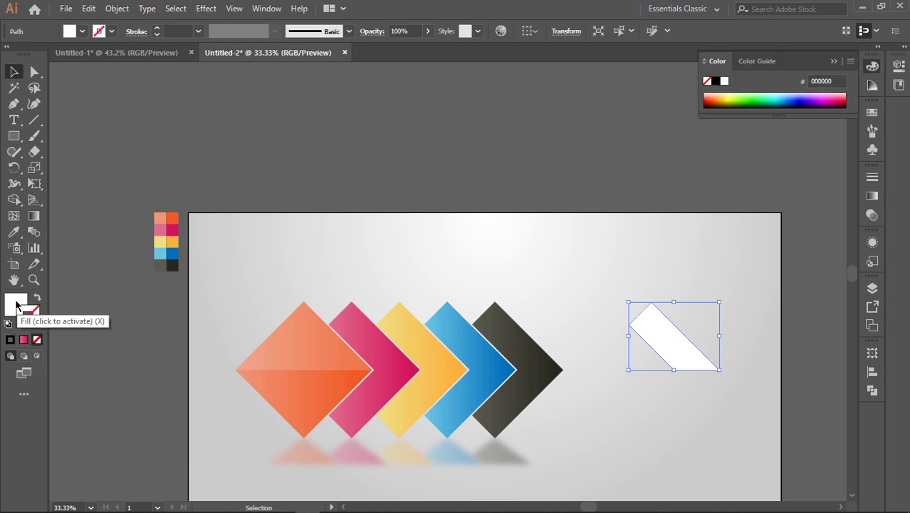
left_click(15, 304)
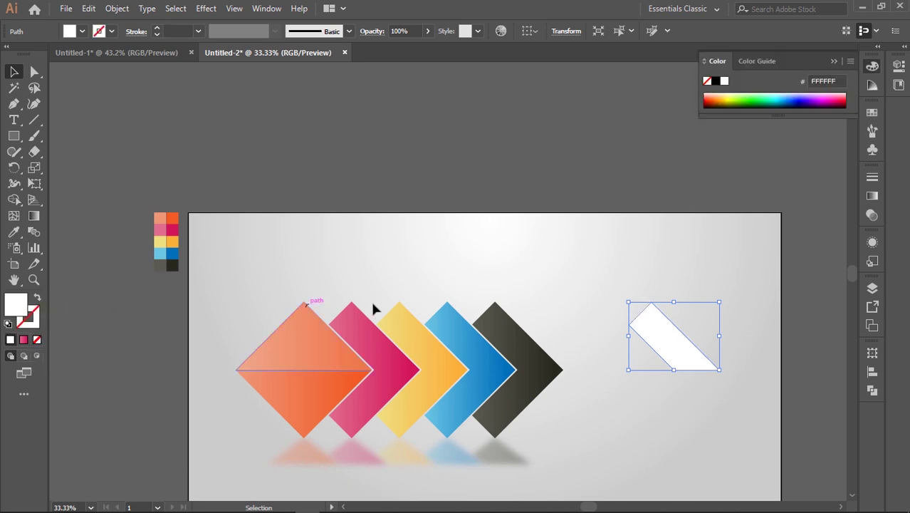
Set the white chevron piece's opacity to 20% and place it over the upper half of the pink chevron in the row
left_click(869, 220)
left_click(820, 192)
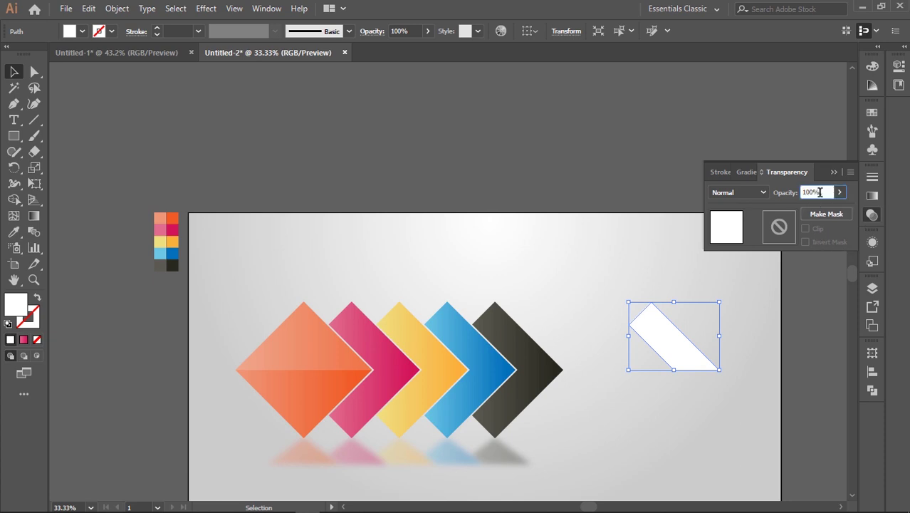
type("20")
key("Return")
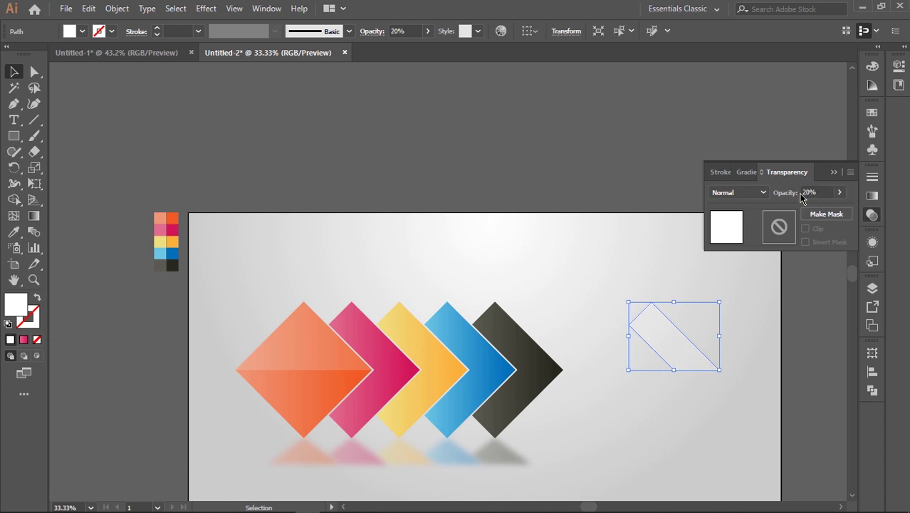
left_click_drag(667, 348, 385, 348)
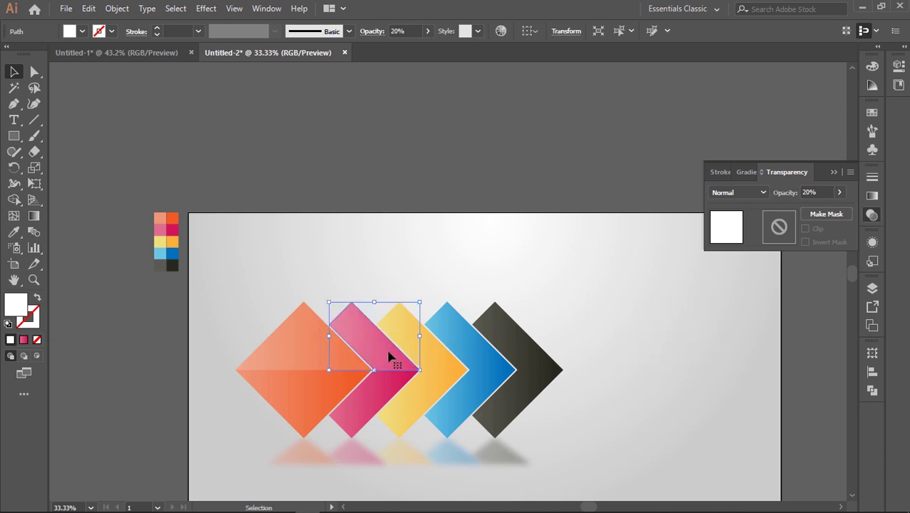
Duplicate the translucent white piece onto the upper half of the yellow chevron and bring the copy to the front
scroll(388, 356, "up", 2)
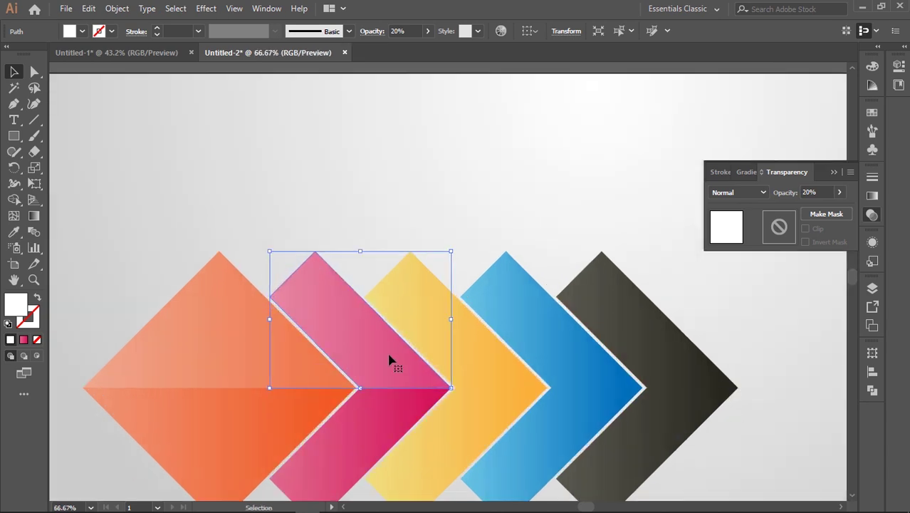
left_click_drag(371, 361, 482, 367)
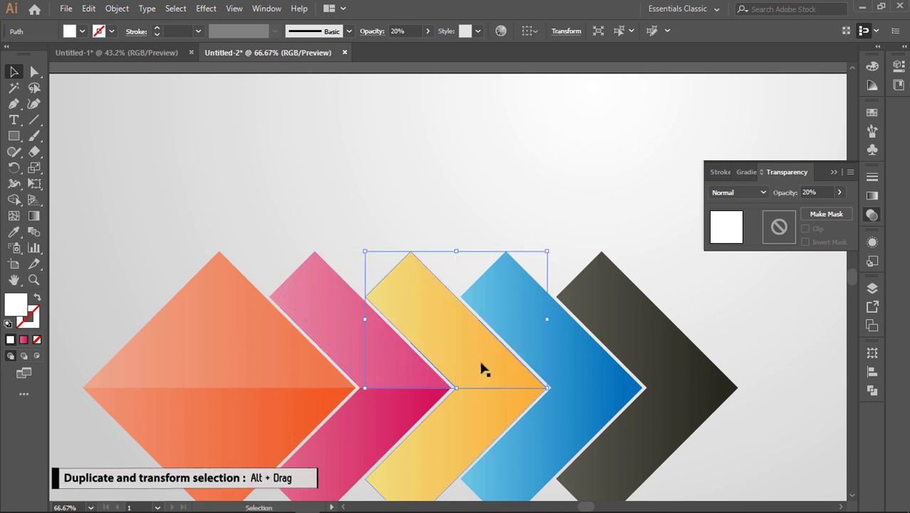
right_click(450, 252)
mouse_move(514, 446)
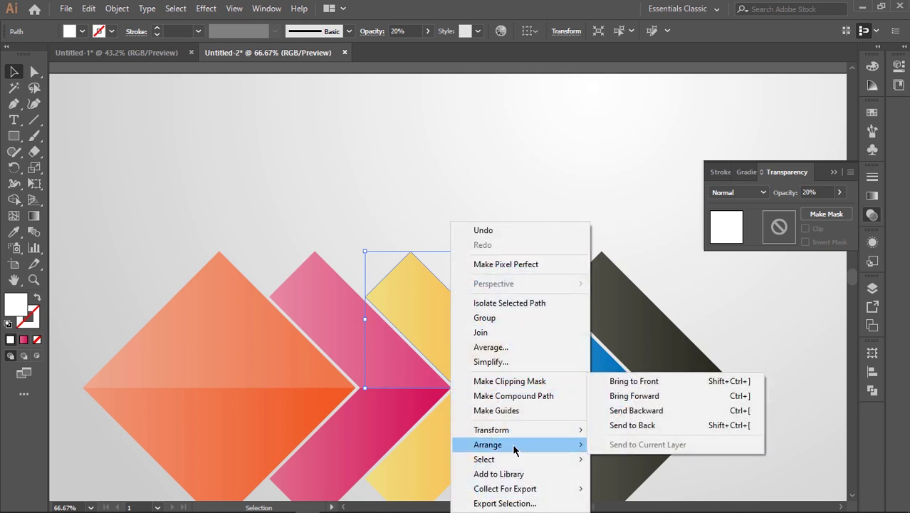
left_click(629, 381)
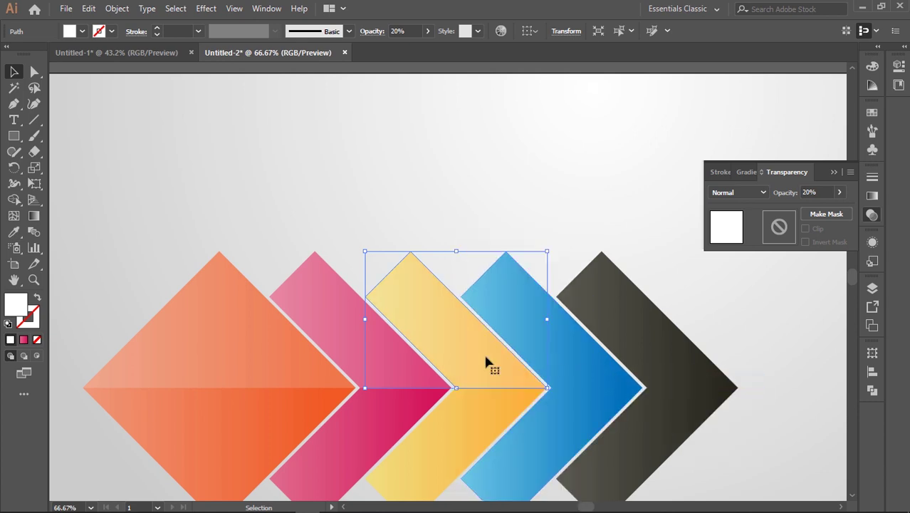
Duplicate the translucent white piece onto the upper halves of the blue and black chevrons, and deselect everything
left_click_drag(491, 358, 668, 361)
key("ctrl+shift+a")
scroll(595, 362, "down", 2, "alt")
scroll(719, 366, "down", 2)
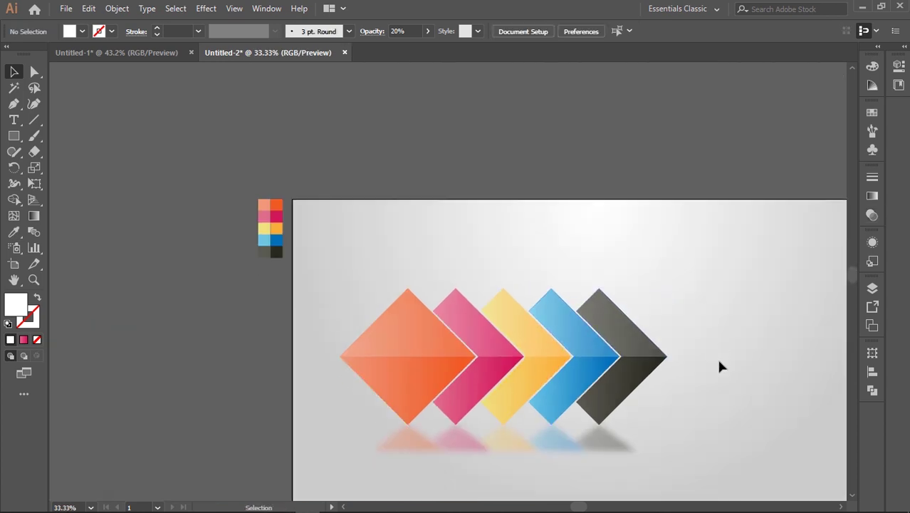
scroll(719, 366, "down", 2)
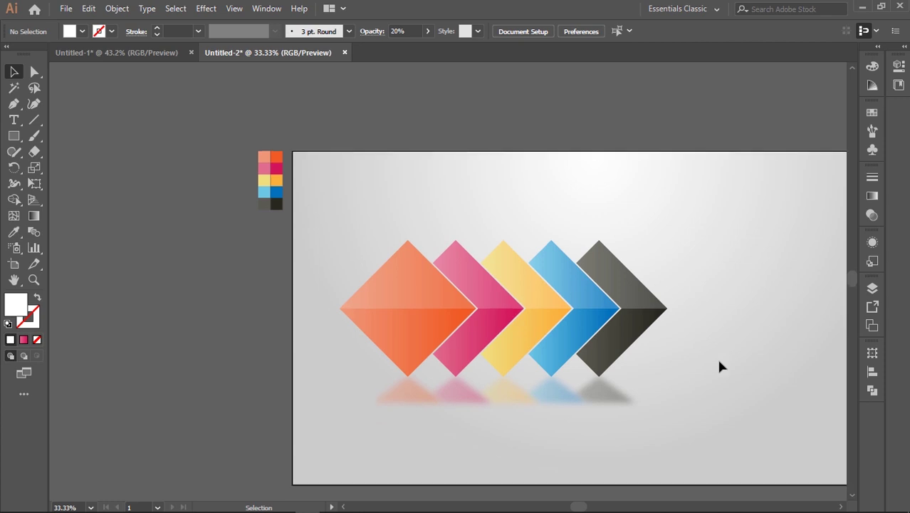
left_click_drag(581, 507, 590, 507)
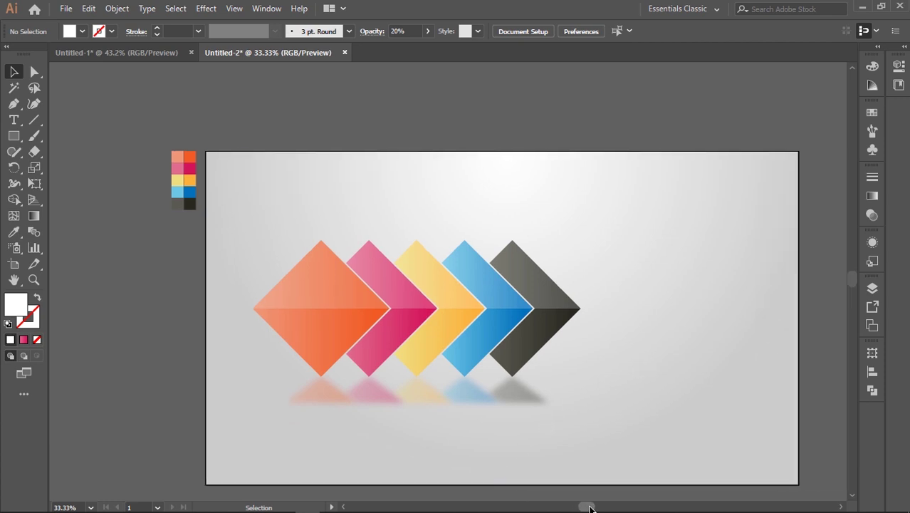
Copy the five blue icons from the Untitled-1 document into Untitled-2, then enlarge them and place them in the empty area beyond the black chevron
left_click(127, 57)
left_click_drag(622, 388, 418, 282)
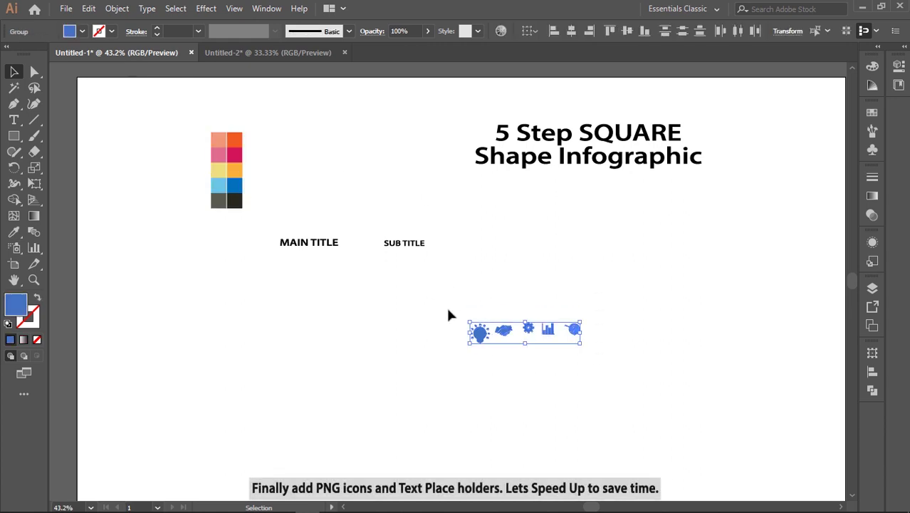
key("a")
left_click(235, 53)
key("ctrl+v")
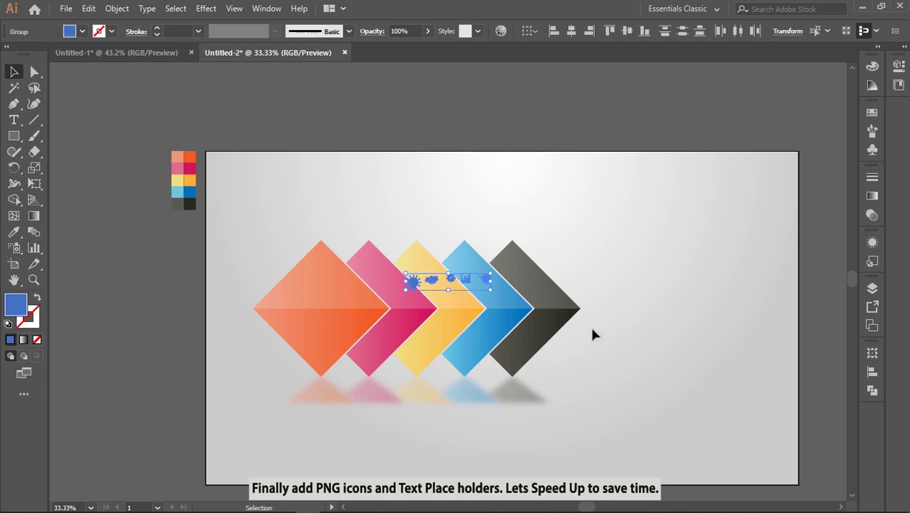
left_click_drag(491, 290, 572, 304)
left_click_drag(460, 283, 609, 361)
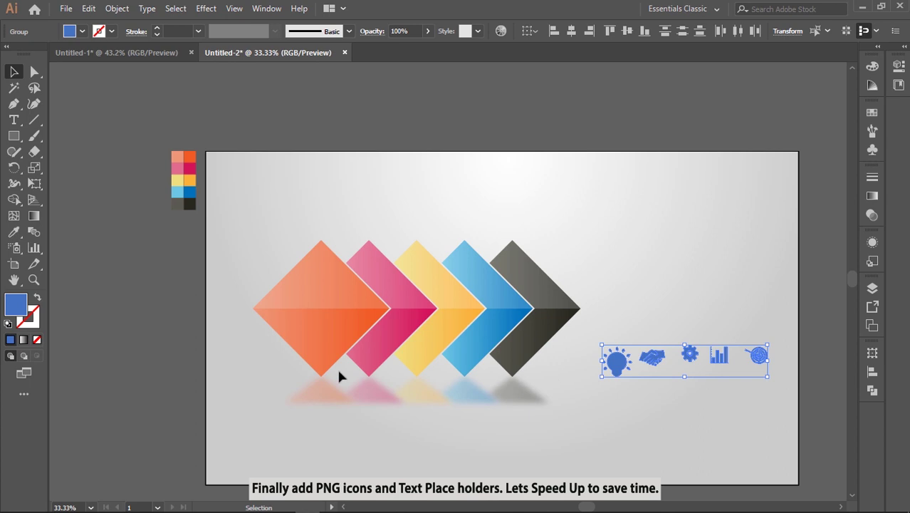
Recolor the five blue icons to the light grey-blue fill D9DFE8 and deselect them
double_click(21, 307)
left_click(290, 198)
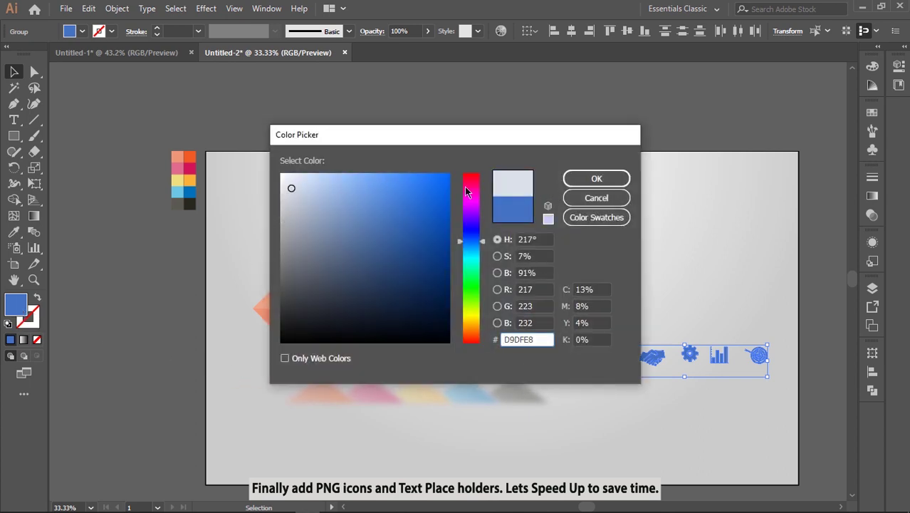
left_click(597, 179)
left_click(667, 420)
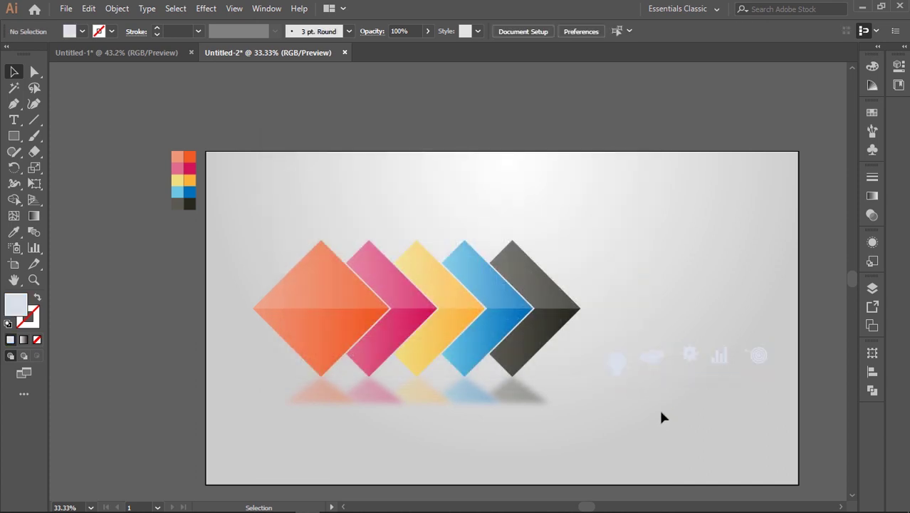
Place the bulb, handshake, gear, bar chart and target icons on the orange, pink, yellow, blue and black shapes' upper halves respectively
left_click_drag(616, 366, 321, 292)
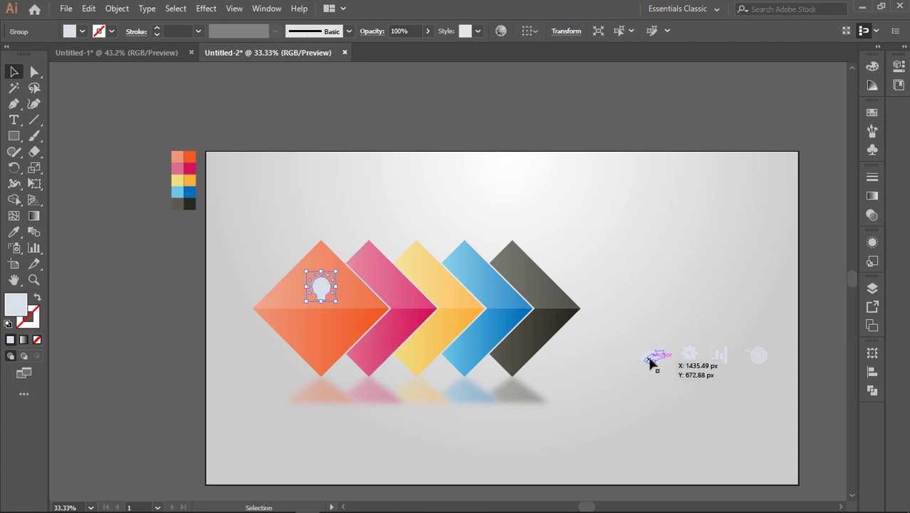
left_click_drag(651, 360, 406, 302)
left_click_drag(687, 354, 505, 299)
left_click_drag(758, 355, 548, 299)
left_click(664, 319)
Bring the MAIN TITLE and SUB TITLE placeholders from Untitled-1 into Untitled-2, fill them with white ffffff, and put MAIN TITLE below the bulb
left_click(129, 54)
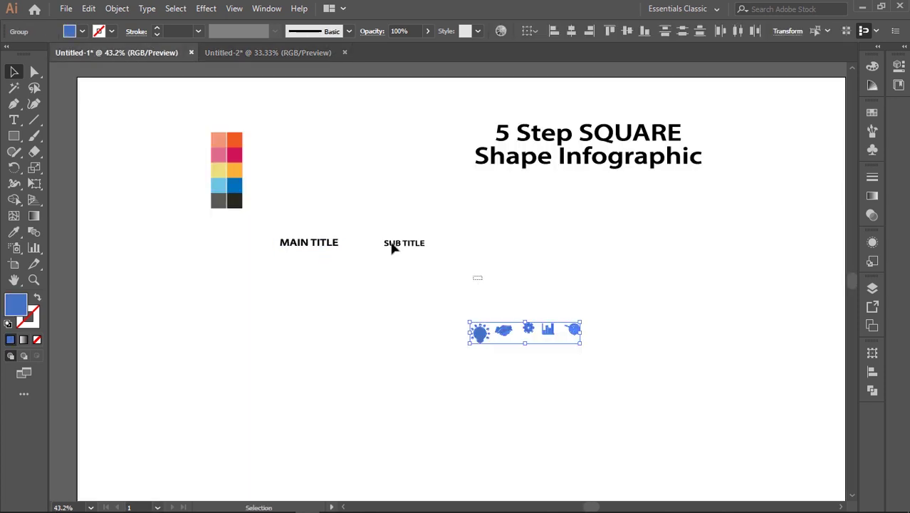
left_click_drag(481, 278, 318, 320)
double_click(17, 305)
type("ffffff")
key("Return")
left_click(707, 309)
left_click(633, 428)
Place the white SUB TITLE text below the handshake icon and duplicate it below the gear, bar chart and target icons
left_click_drag(662, 413, 494, 307)
scroll(395, 317, "up", 2)
left_click(482, 276)
left_click_drag(483, 277, 817, 317)
left_click(492, 307)
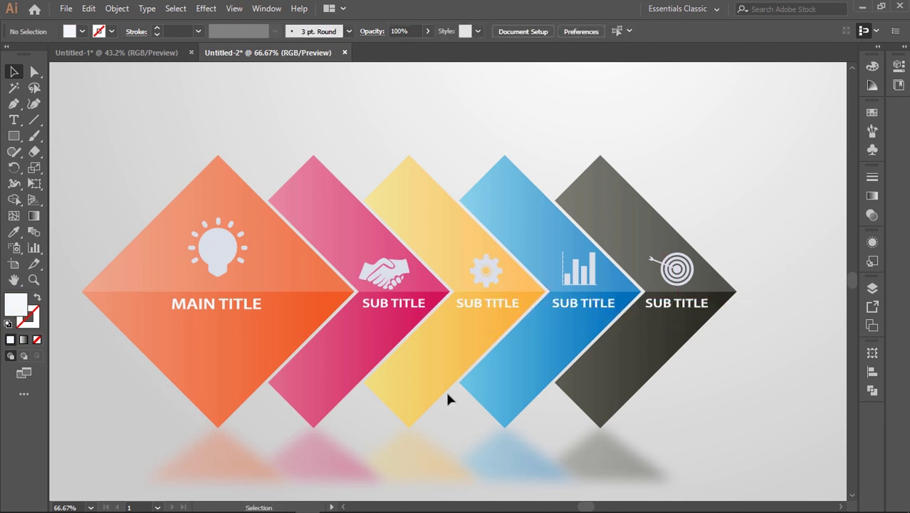
Copy the 5 Step SQUARE Shape Infographic heading from Untitled-1 into Untitled-2 above the shapes, and widen its text frame to fit Shape on the first line
key("ctrl+minus")
key("ctrl+minus")
left_click(116, 52)
left_click(518, 152)
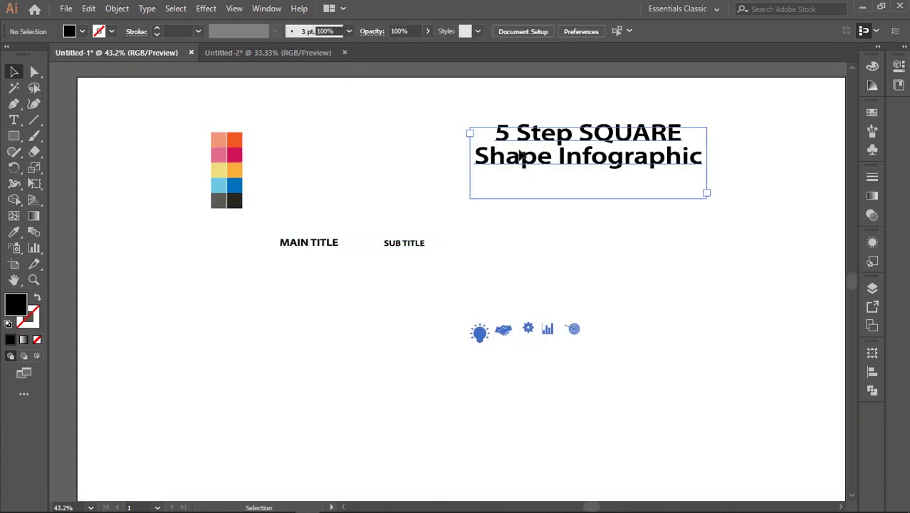
key("ctrl+c")
left_click(268, 52)
key("ctrl+v")
left_click_drag(413, 257, 462, 156)
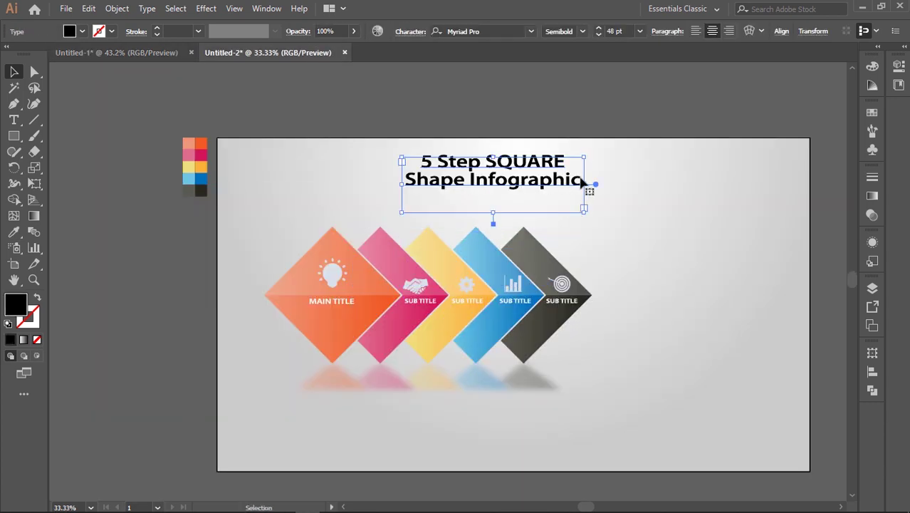
left_click_drag(588, 184, 589, 206)
left_click(707, 275)
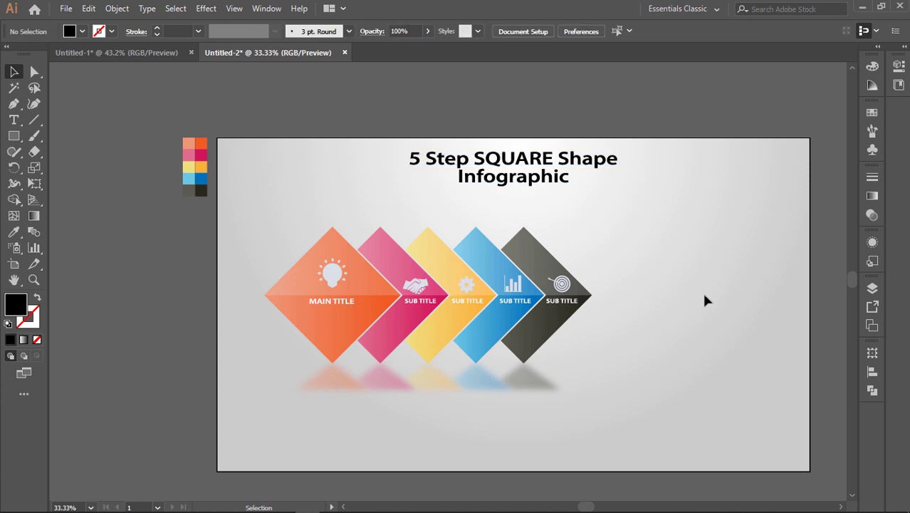
Preview the finished infographic in Presentation Mode and return to the normal screen mode
left_click(24, 373)
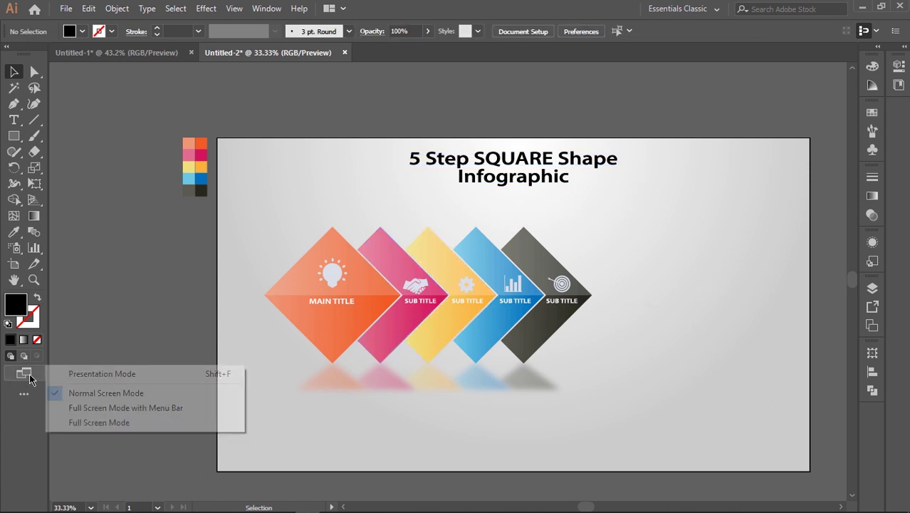
left_click(137, 375)
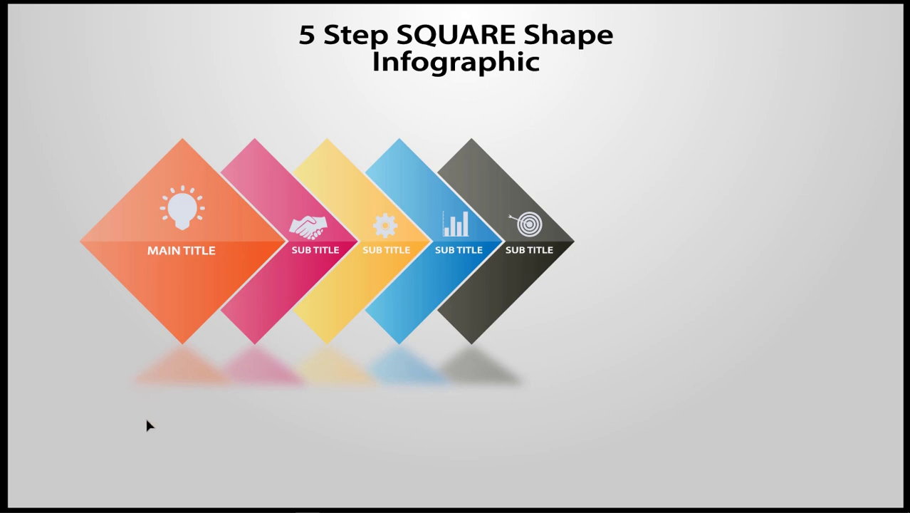
key("Escape")
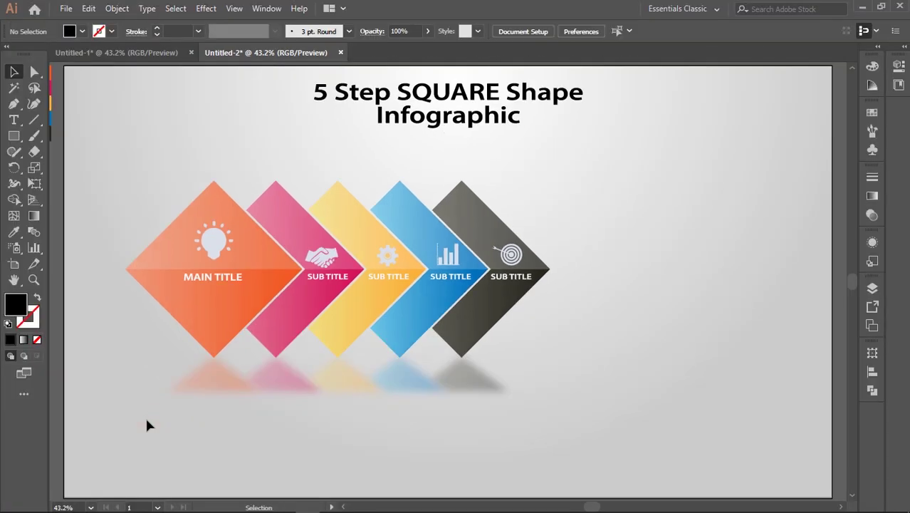